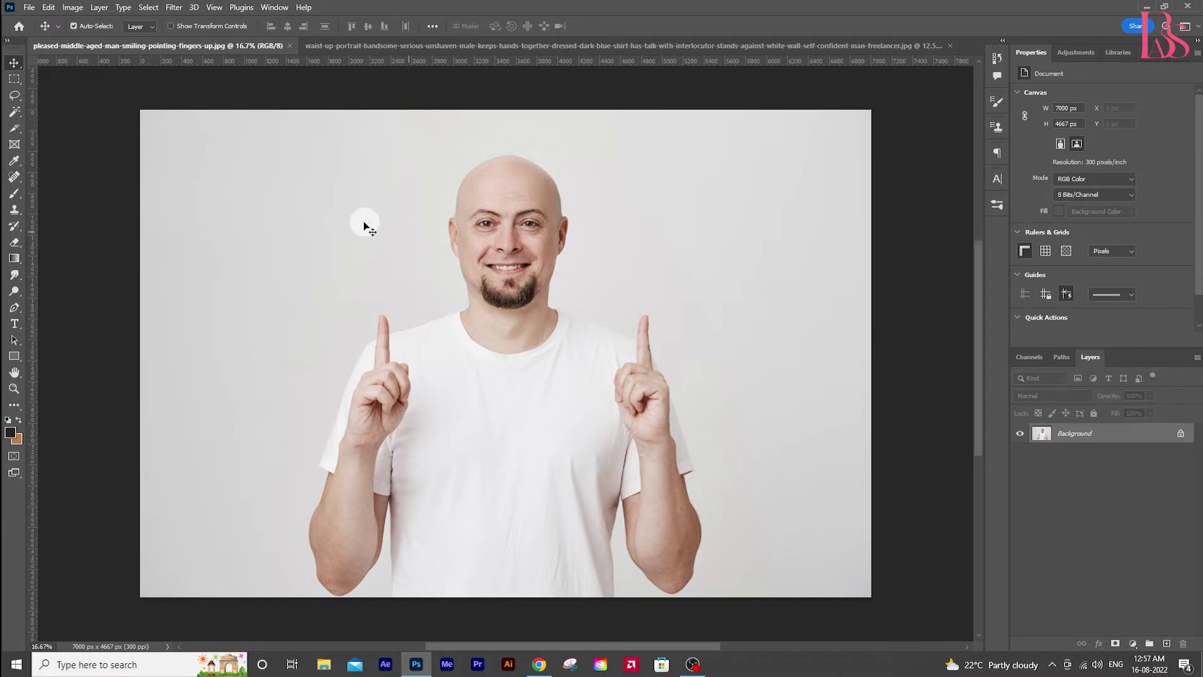
# Switch to the portrait of the brown-haired man with glasses.
pyautogui.click(487, 46)
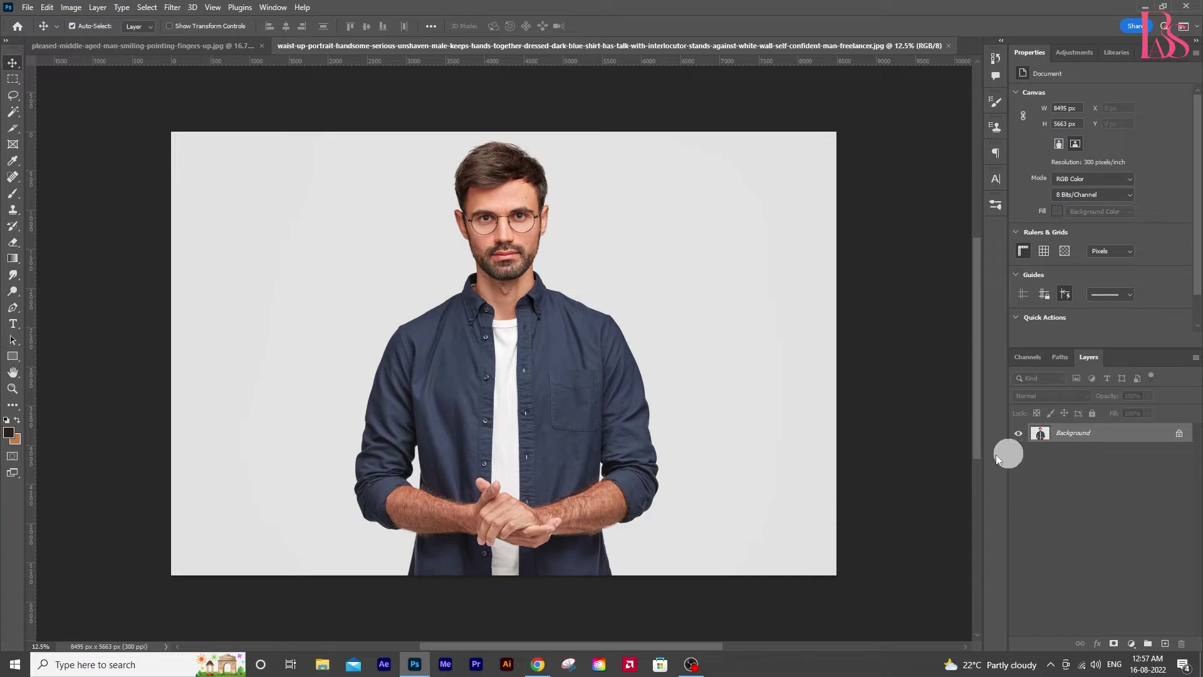
# Lasso the brown hair in the glasses portrait and paste it into the bald man's photo.
pyautogui.click(12, 98)
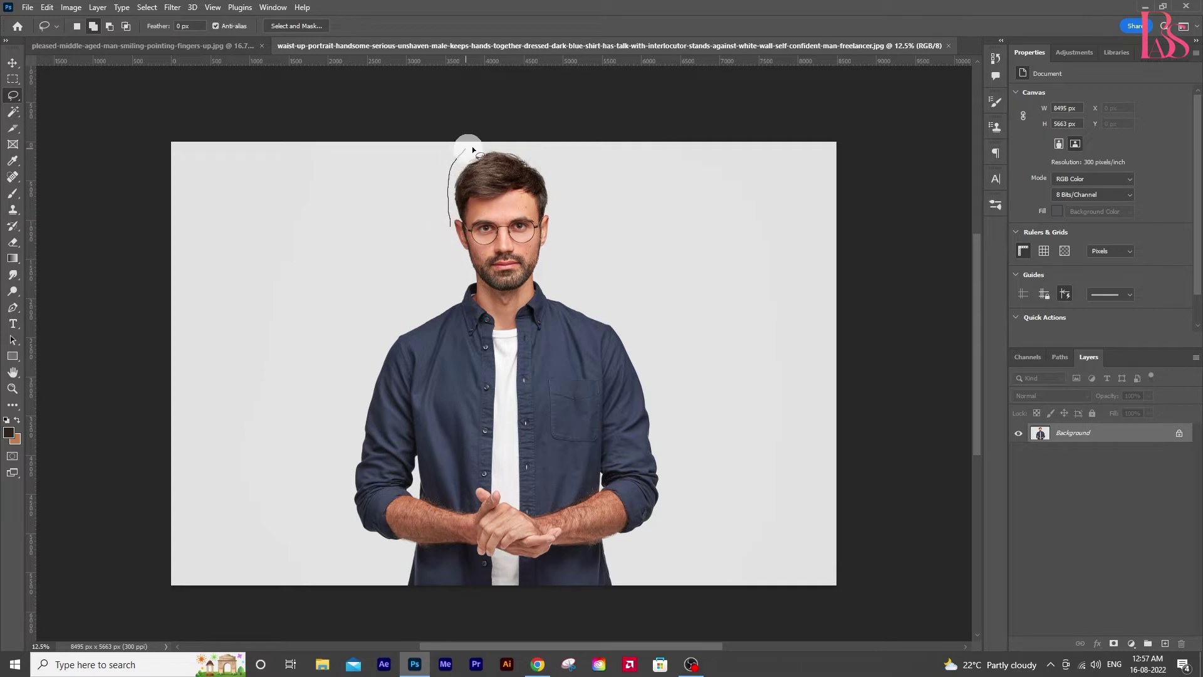
pyautogui.moveTo(474, 150); pyautogui.dragTo(545, 164)
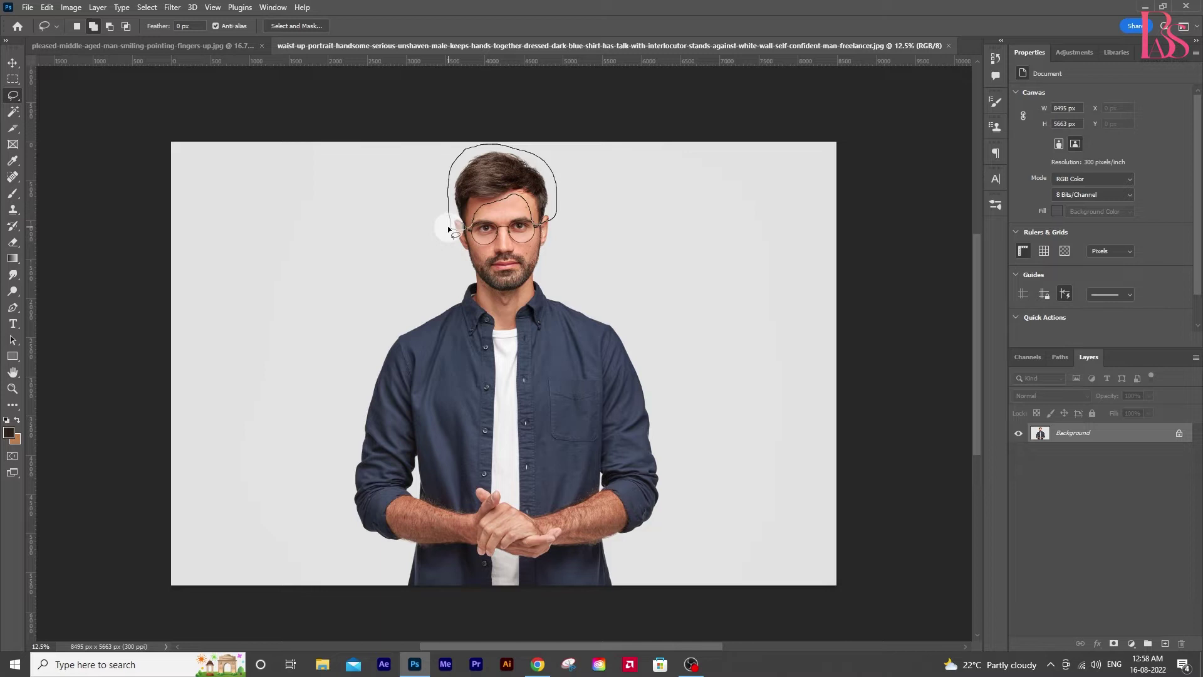
pyautogui.moveTo(448, 229); pyautogui.dragTo(449, 231)
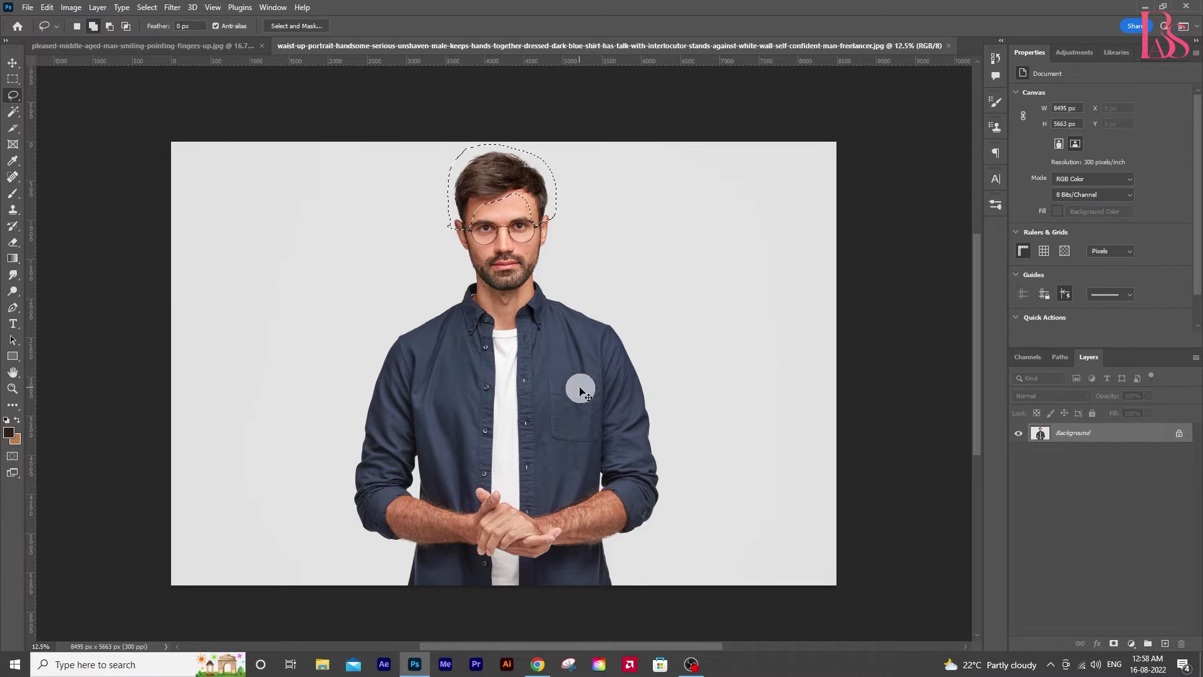
pyautogui.click(187, 46)
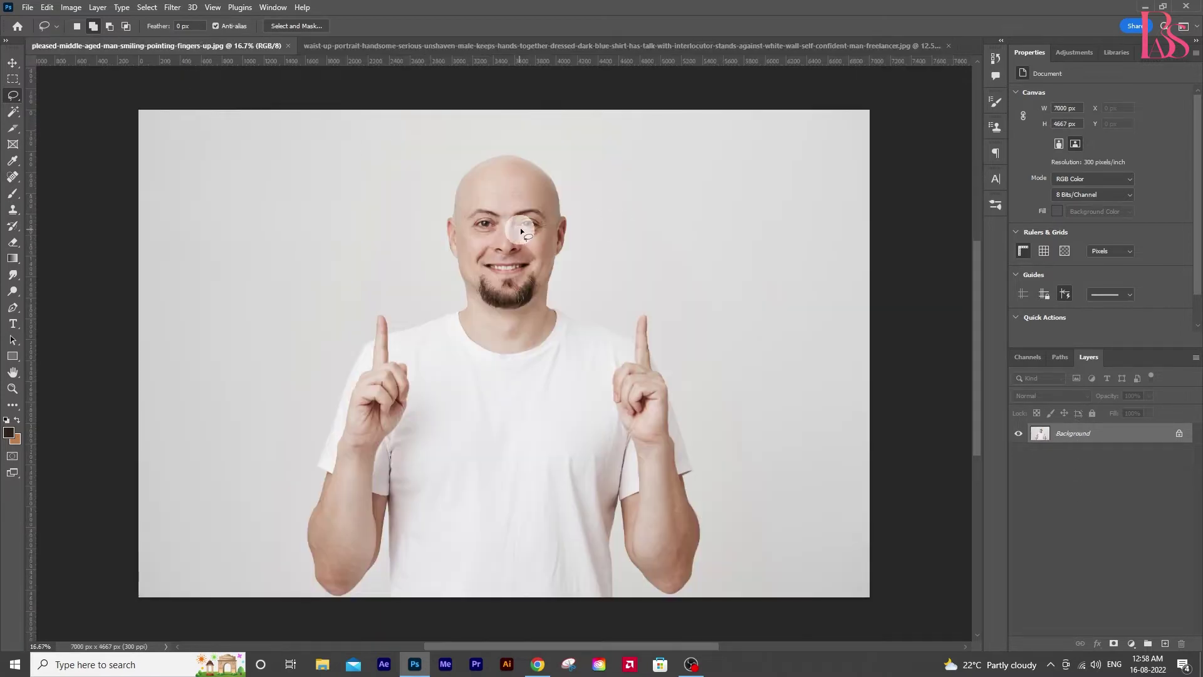
pyautogui.hotkey('ctrl', 'v')
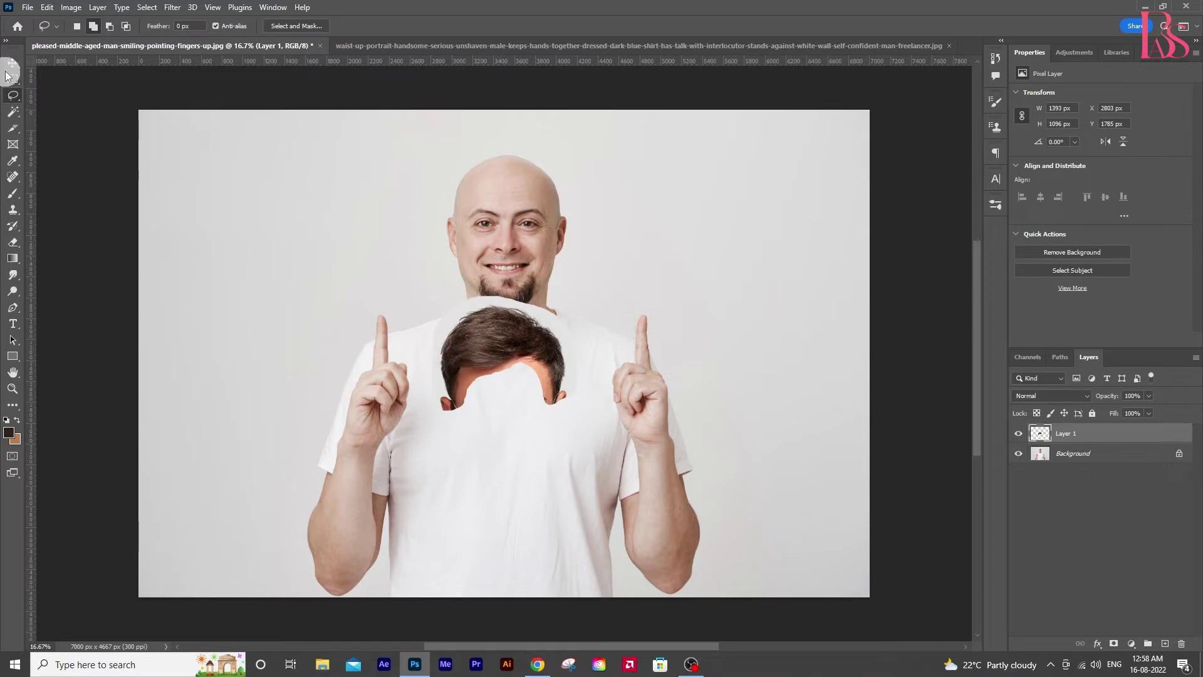
# Drag the pasted hair up onto the bald head and begin a free transform.
pyautogui.click(12, 64)
pyautogui.moveTo(525, 361); pyautogui.dragTo(504, 196)
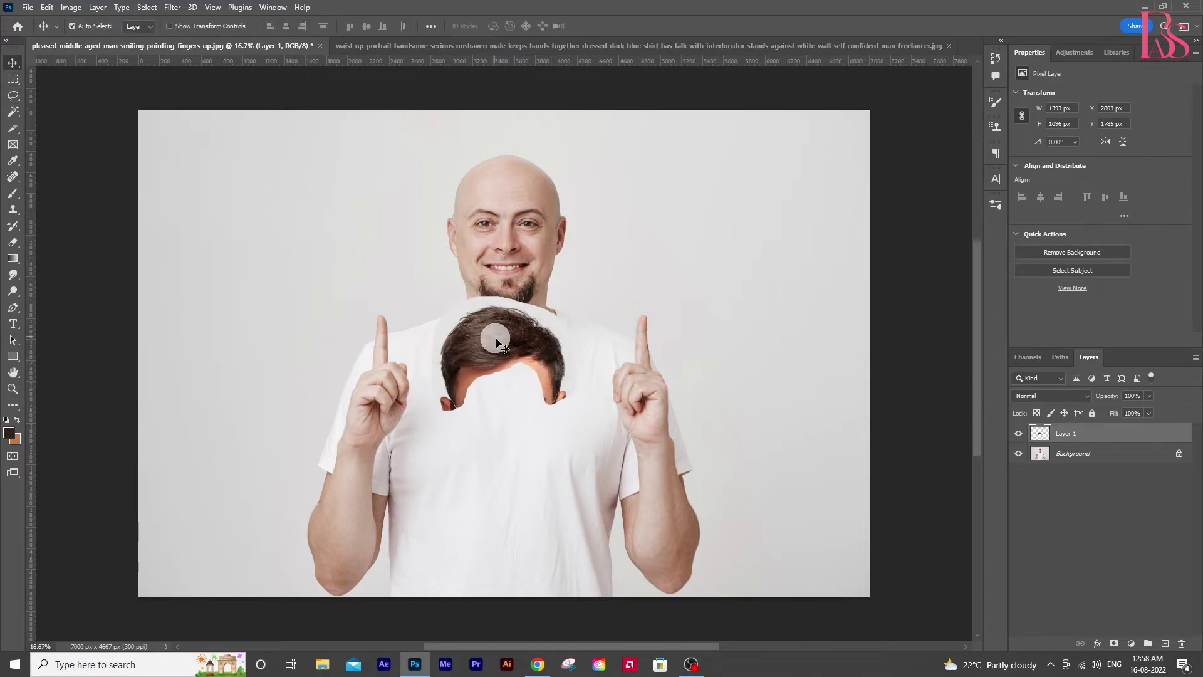
pyautogui.hotkey('ctrl', 't')
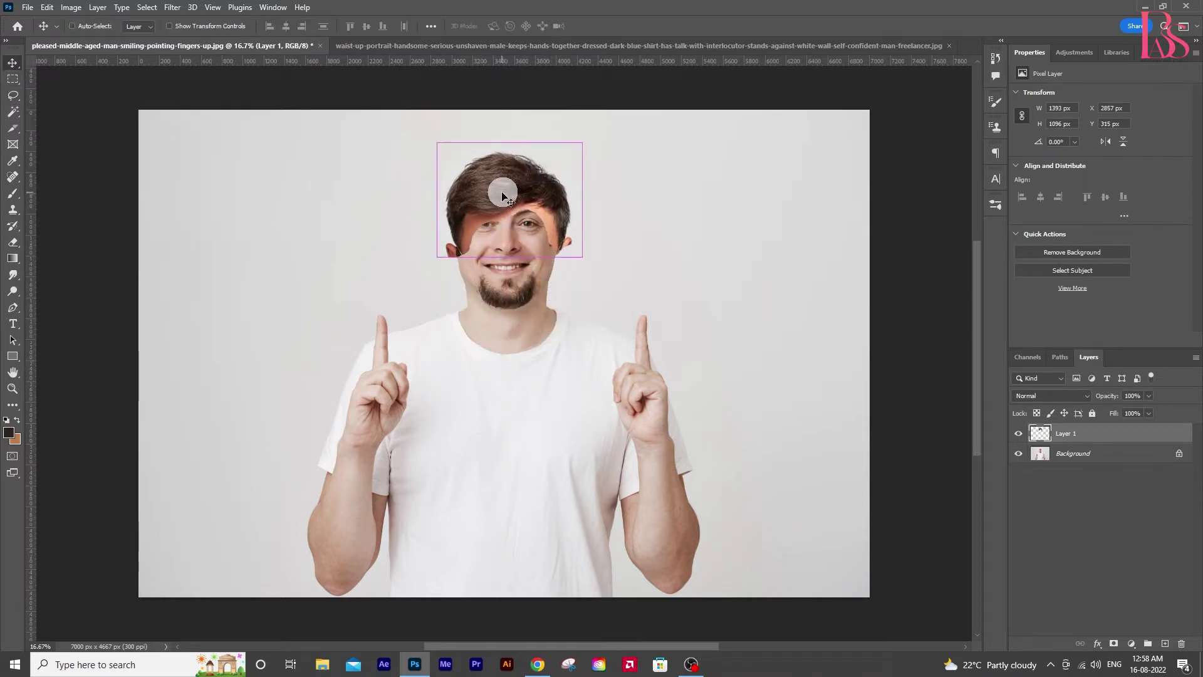
pyautogui.hotkey('ctrl', '+')
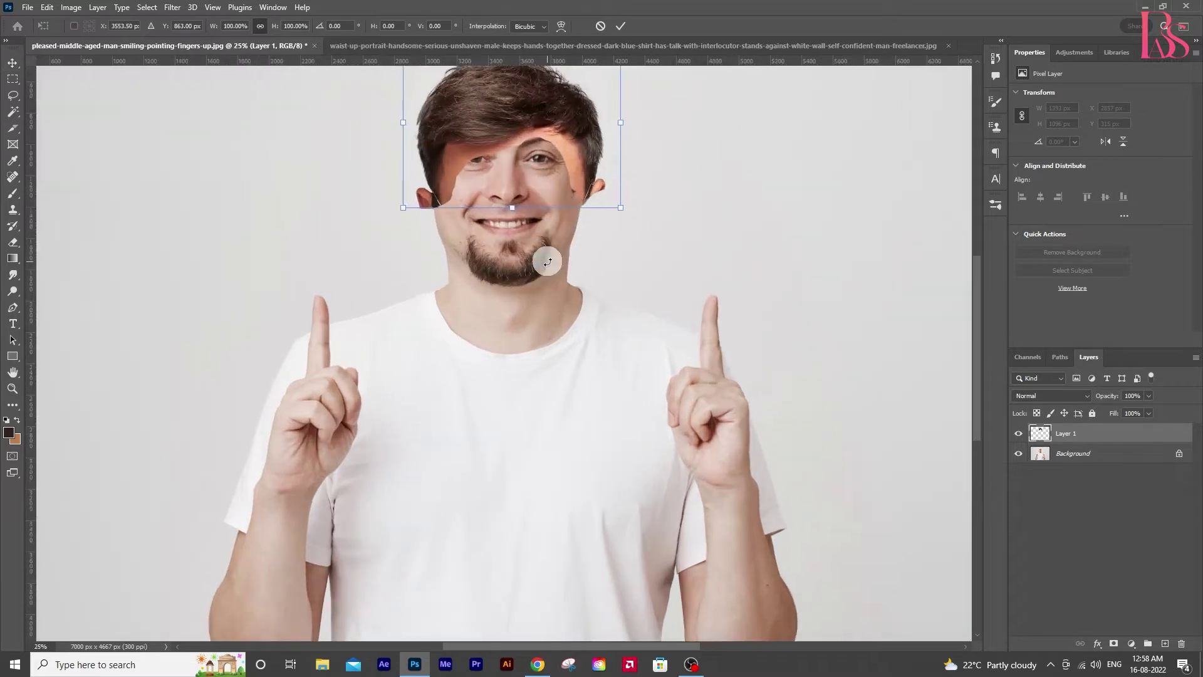
pyautogui.moveTo(551, 258); pyautogui.dragTo(526, 390)
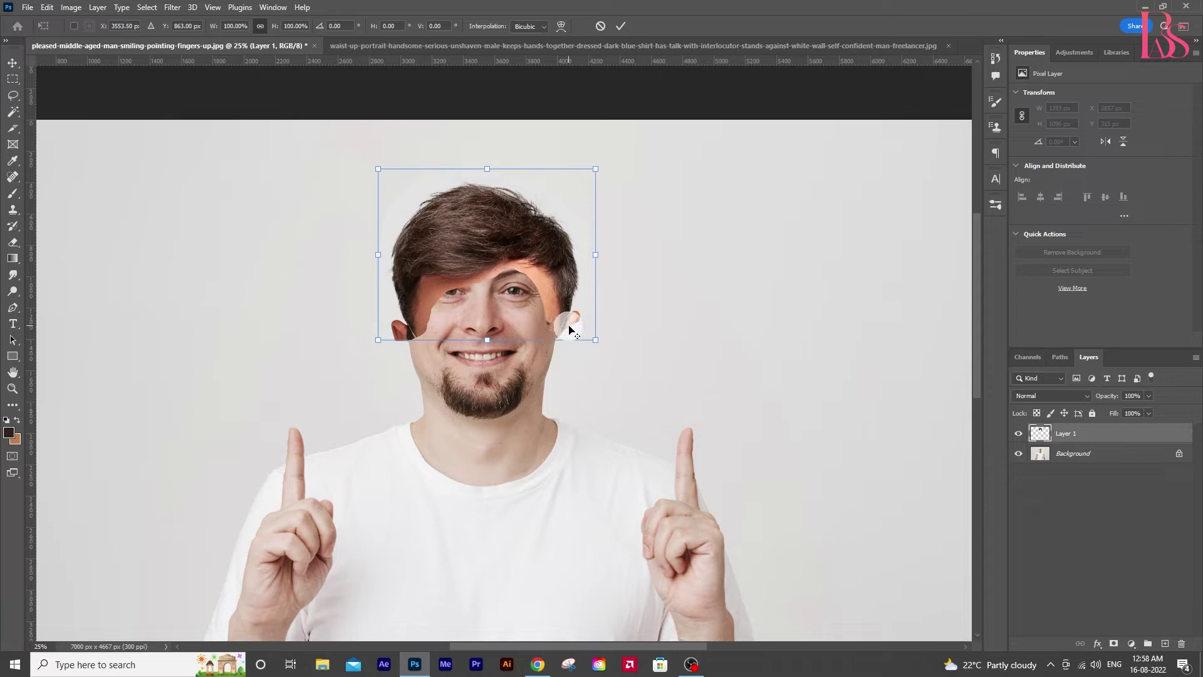
# Rotate, scale and position the hair to match the head, then apply the transform.
pyautogui.moveTo(618, 352); pyautogui.dragTo(611, 356)
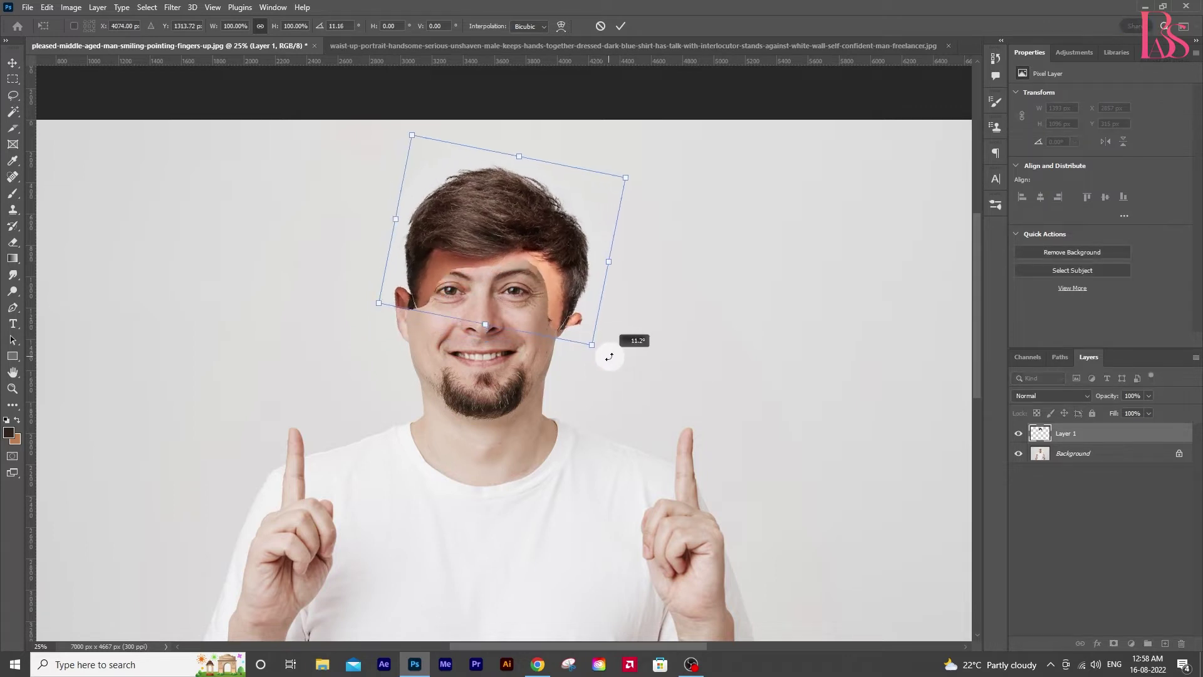
pyautogui.moveTo(562, 311); pyautogui.dragTo(557, 289)
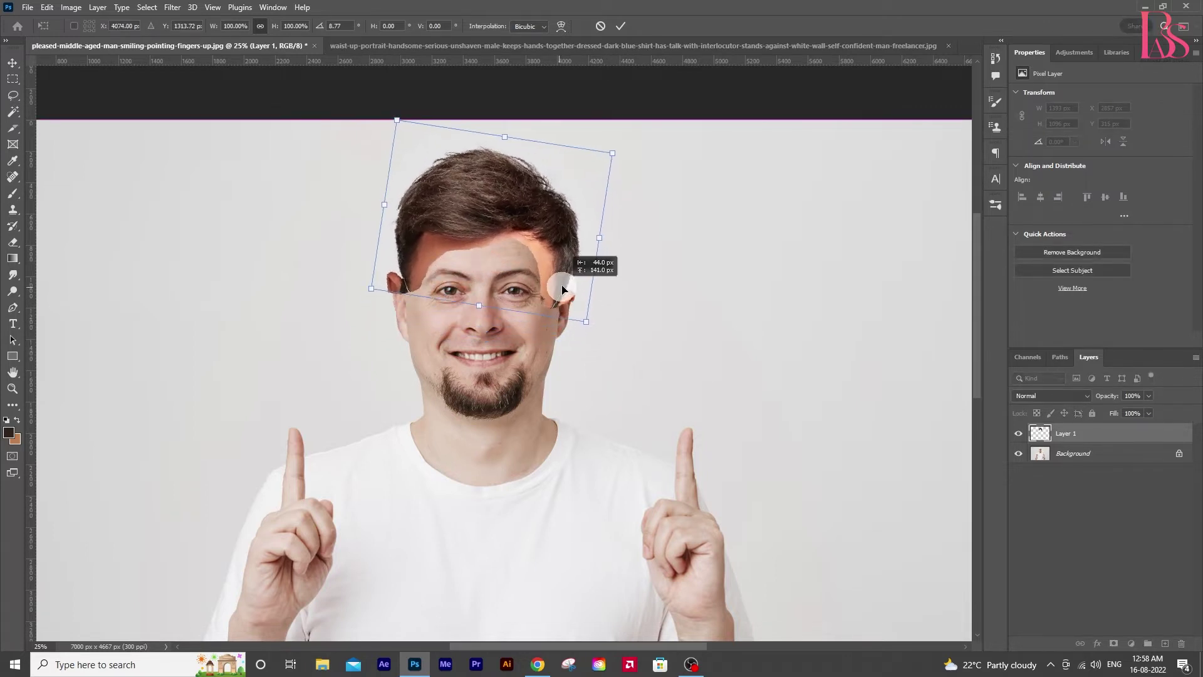
pyautogui.moveTo(399, 117); pyautogui.dragTo(393, 112)
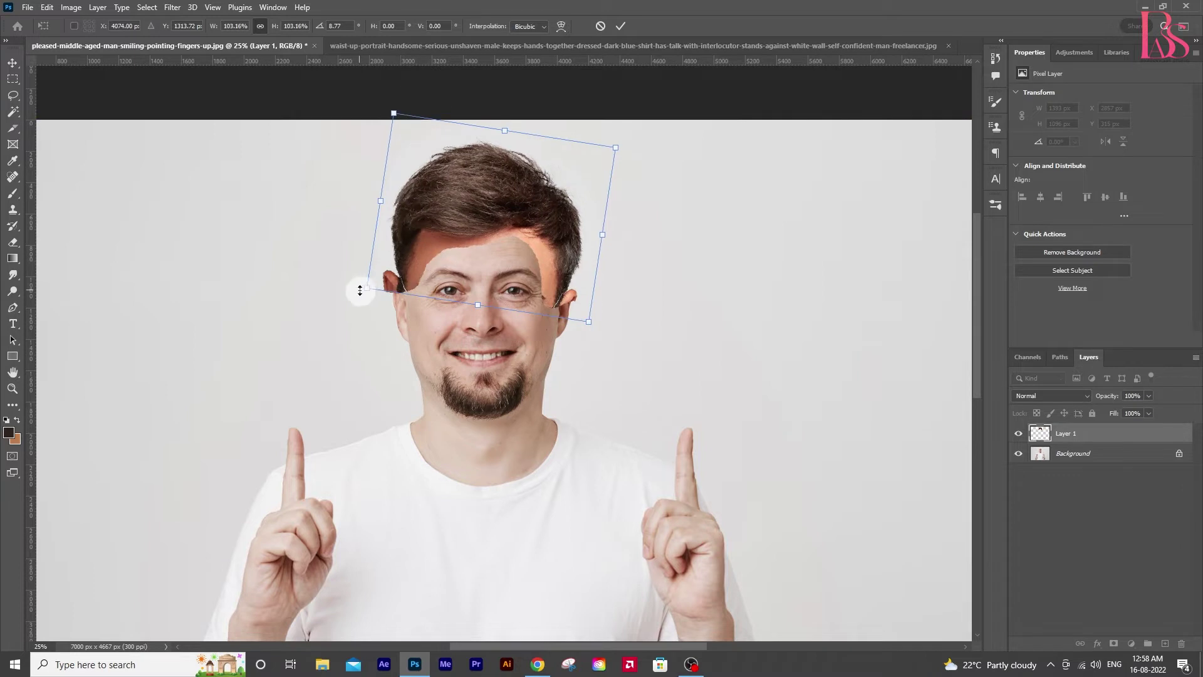
pyautogui.moveTo(360, 289); pyautogui.dragTo(352, 309)
pyautogui.moveTo(446, 282); pyautogui.dragTo(444, 290)
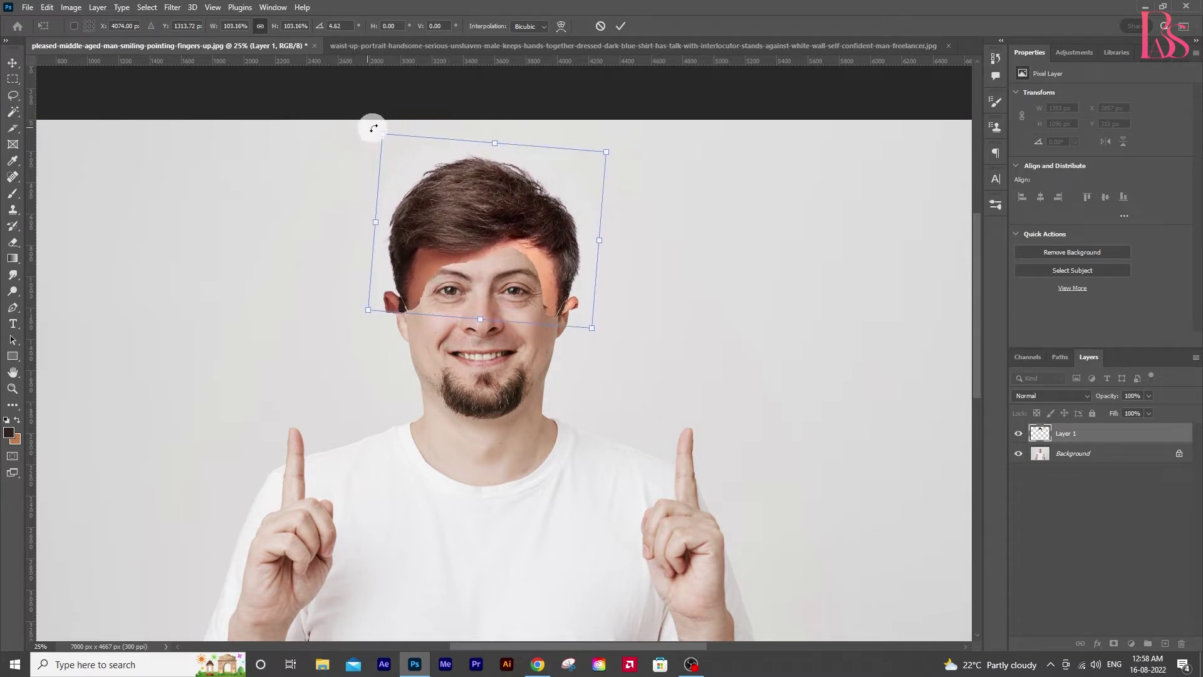
pyautogui.moveTo(373, 128); pyautogui.dragTo(388, 140)
pyautogui.moveTo(437, 211); pyautogui.dragTo(434, 206)
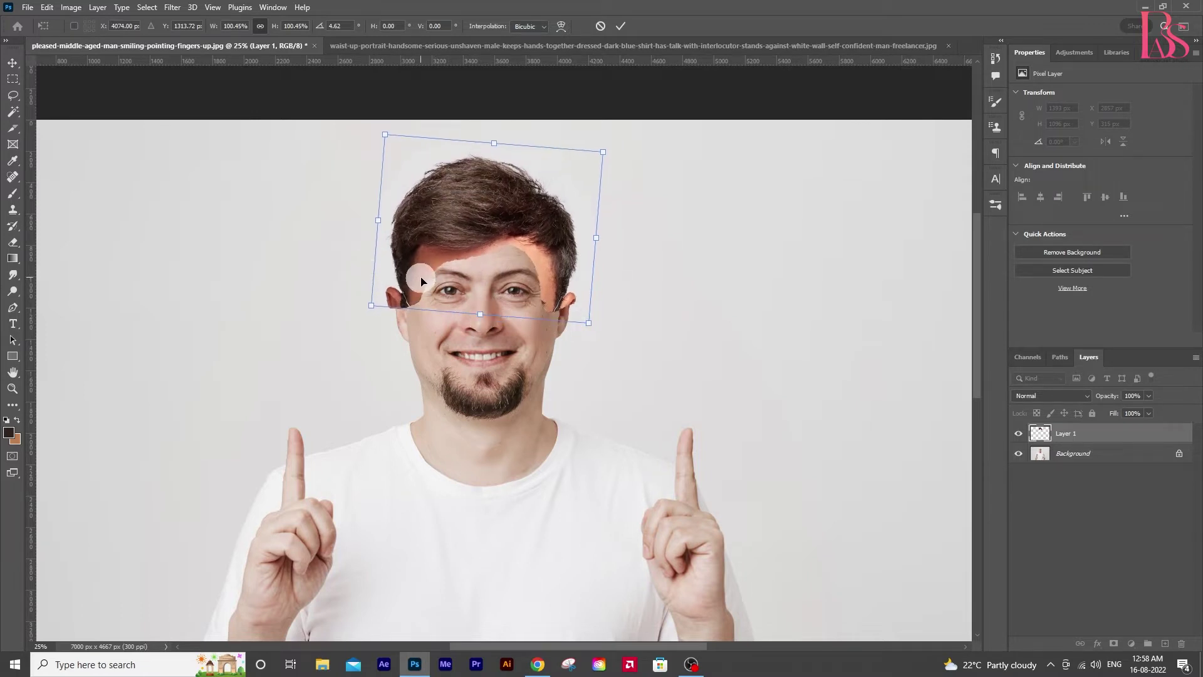
pyautogui.press('Return')
pyautogui.scroll(-1, 577, 317)
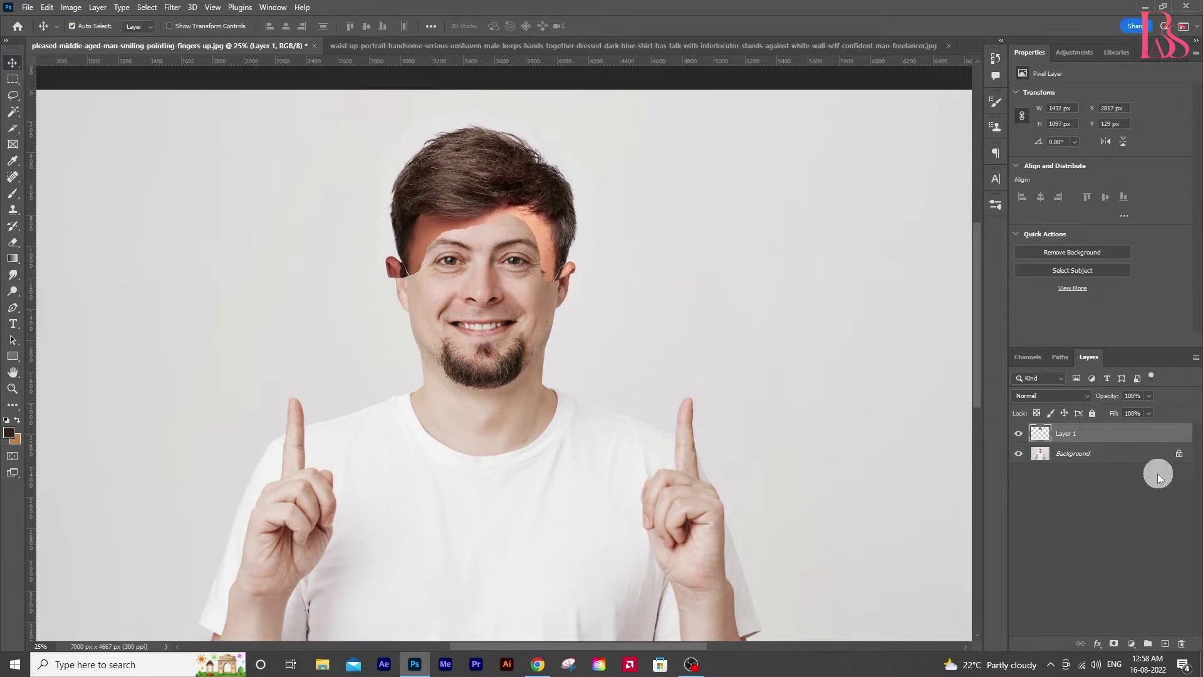
# Add a layer mask to the hair layer and set up a small soft black brush.
pyautogui.click(1114, 643)
pyautogui.press('b')
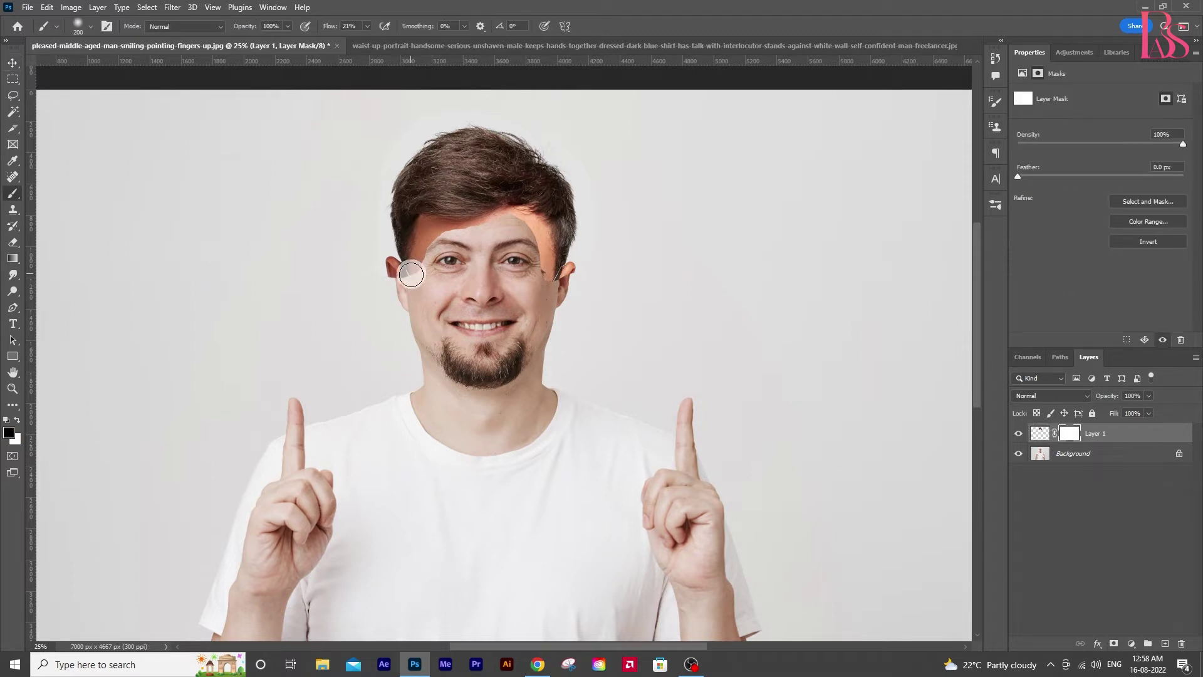
pyautogui.click(997, 207)
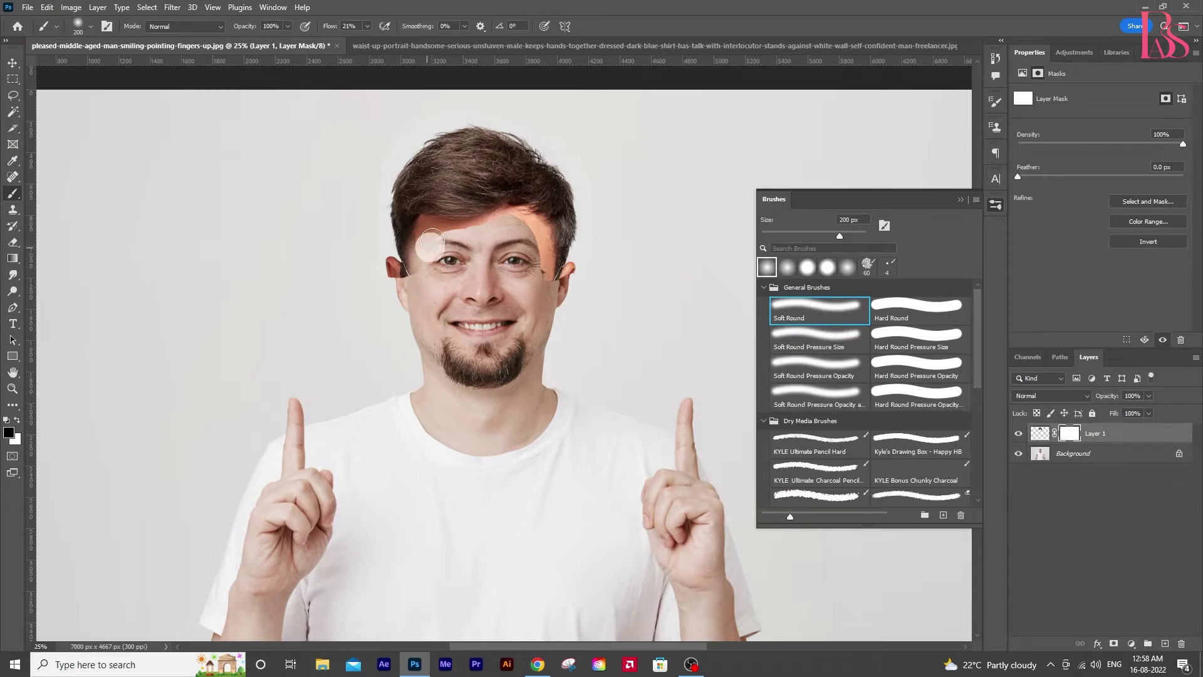
pyautogui.scroll(-1, 431, 251)
pyautogui.click(961, 200)
pyautogui.press('z')
pyautogui.click(461, 243)
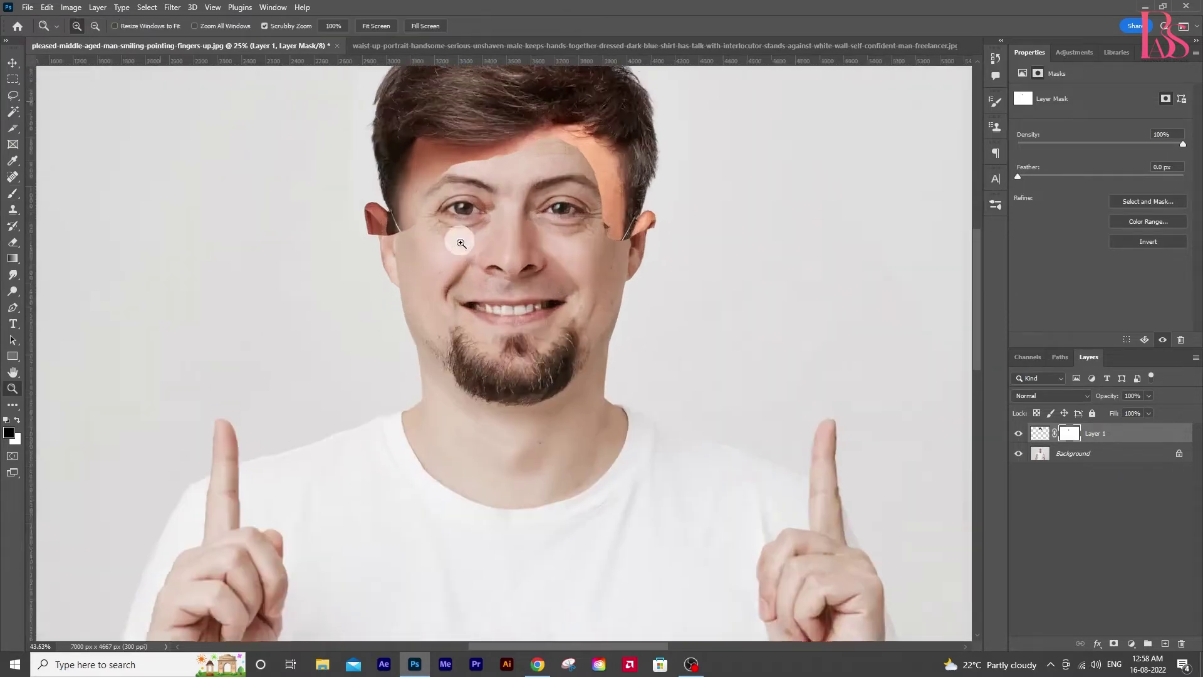
pyautogui.press('b')
pyautogui.press('[')
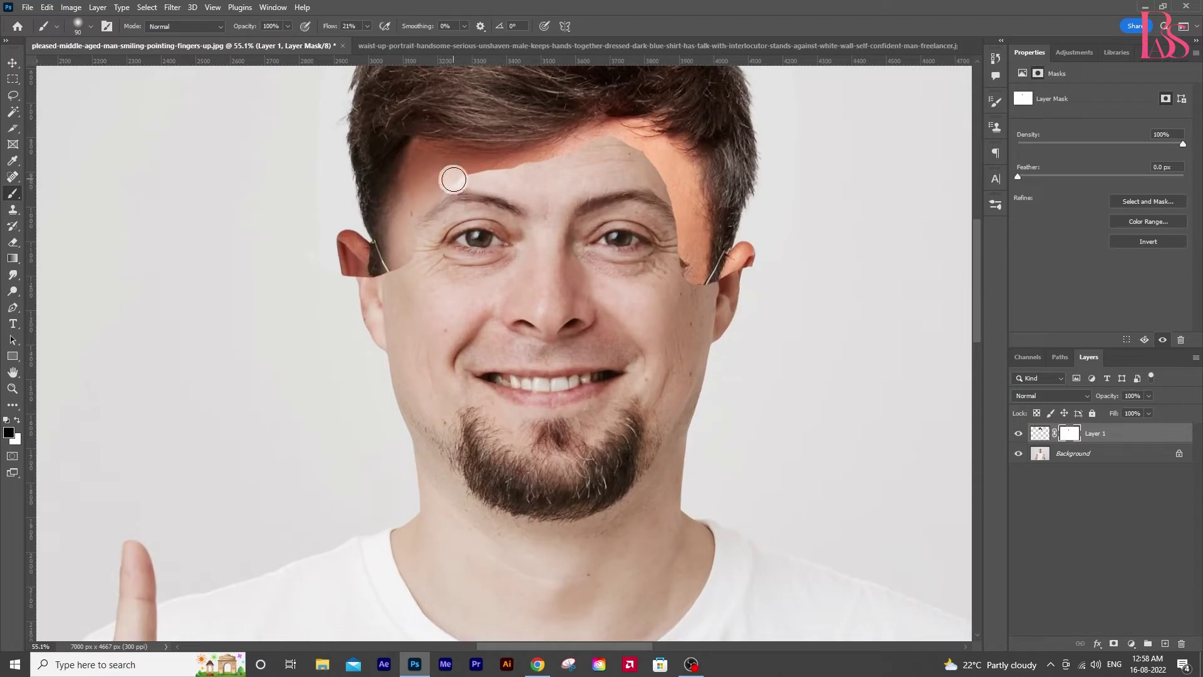
# Paint out the orange forehead patch and the left-ear patch on the hair mask.
pyautogui.moveTo(448, 180)
pyautogui.mouseDown()
pyautogui.moveTo(416, 188)
pyautogui.moveTo(500, 177)
pyautogui.moveTo(449, 166)
pyautogui.moveTo(397, 269)
pyautogui.moveTo(425, 175)
pyautogui.moveTo(560, 163)
pyautogui.moveTo(492, 180)
pyautogui.moveTo(634, 140)
pyautogui.moveTo(639, 156)
pyautogui.moveTo(556, 164)
pyautogui.moveTo(668, 212)
pyautogui.moveTo(687, 229)
pyautogui.moveTo(685, 261)
pyautogui.moveTo(758, 290)
pyautogui.moveTo(725, 276)
pyautogui.moveTo(712, 301)
pyautogui.moveTo(757, 280)
pyautogui.moveTo(715, 295)
pyautogui.mouseUp()
pyautogui.click(1021, 437)
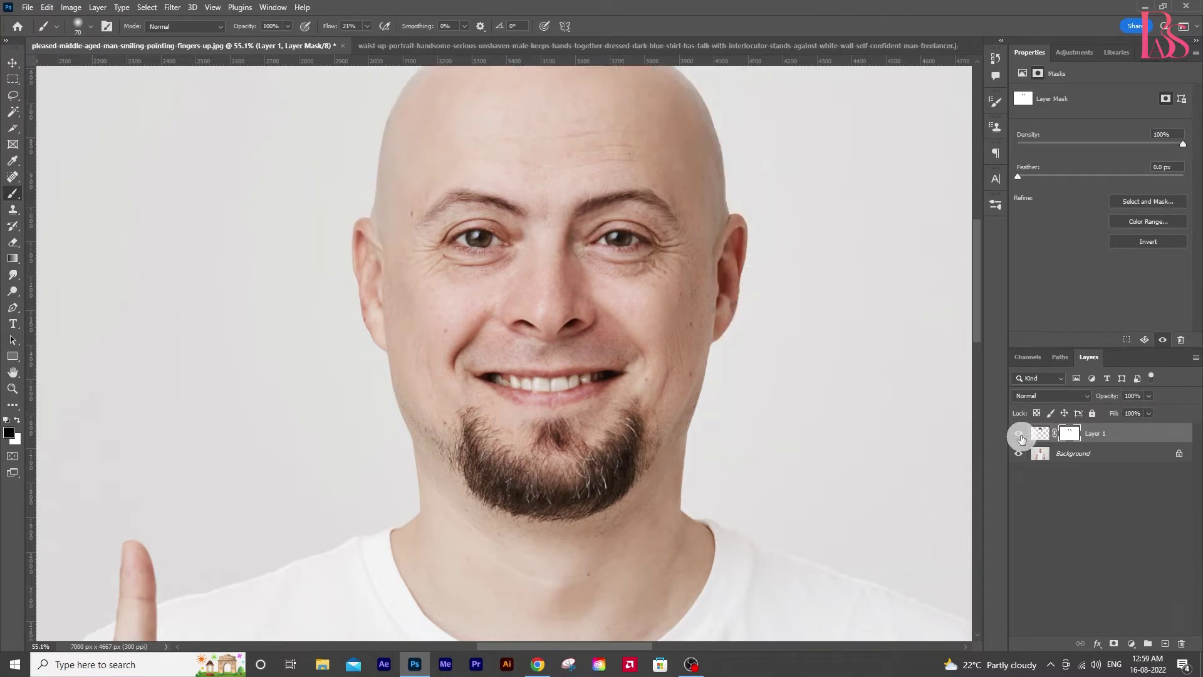
pyautogui.click(1018, 434)
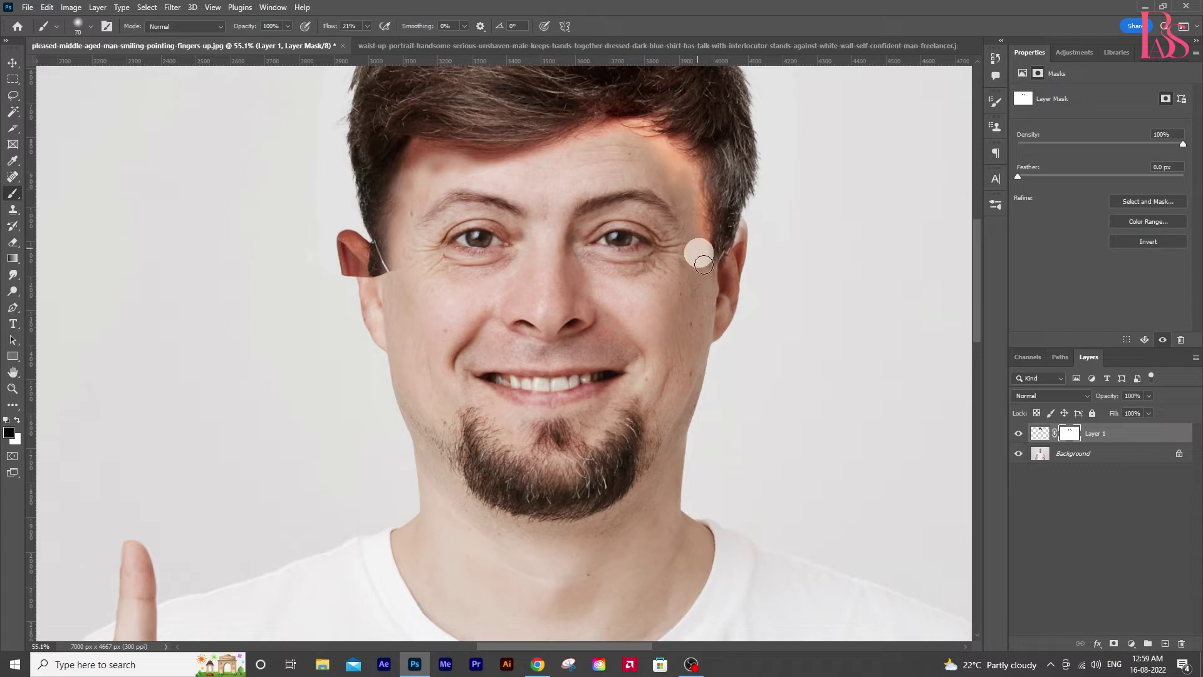
pyautogui.moveTo(376, 260)
pyautogui.mouseDown()
pyautogui.moveTo(336, 241)
pyautogui.moveTo(375, 276)
pyautogui.moveTo(364, 282)
pyautogui.mouseUp()
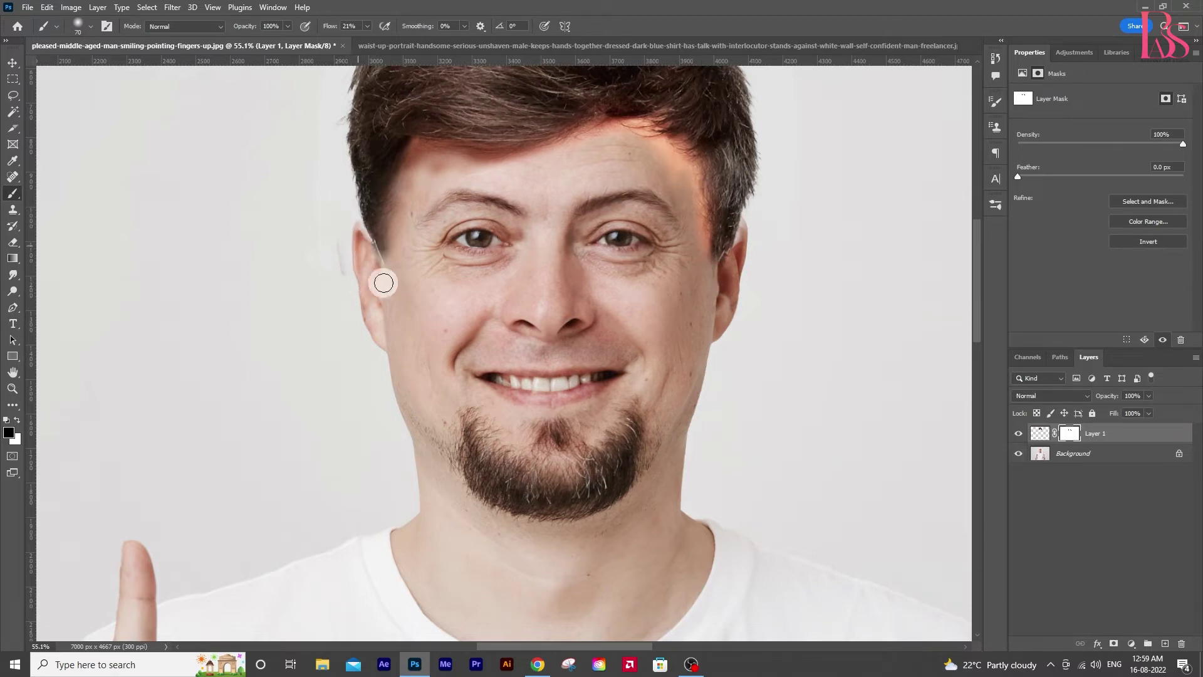
pyautogui.scroll(2, 363, 320)
pyautogui.click(14, 65)
pyautogui.scroll(-1, 435, 309)
pyautogui.scroll(-3, 398, 263)
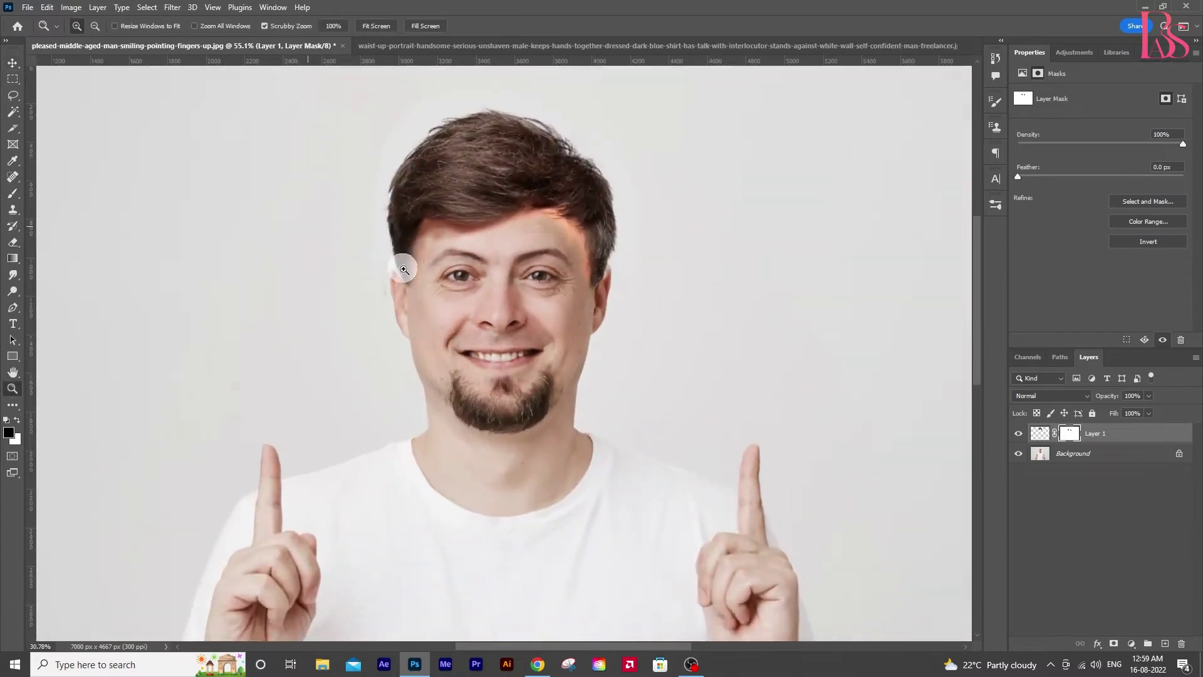
# Flip the hair layer horizontally and nudge it a few pixels left.
pyautogui.click(500, 220)
pyautogui.hotkey('ctrl', 't')
pyautogui.rightClick(499, 221)
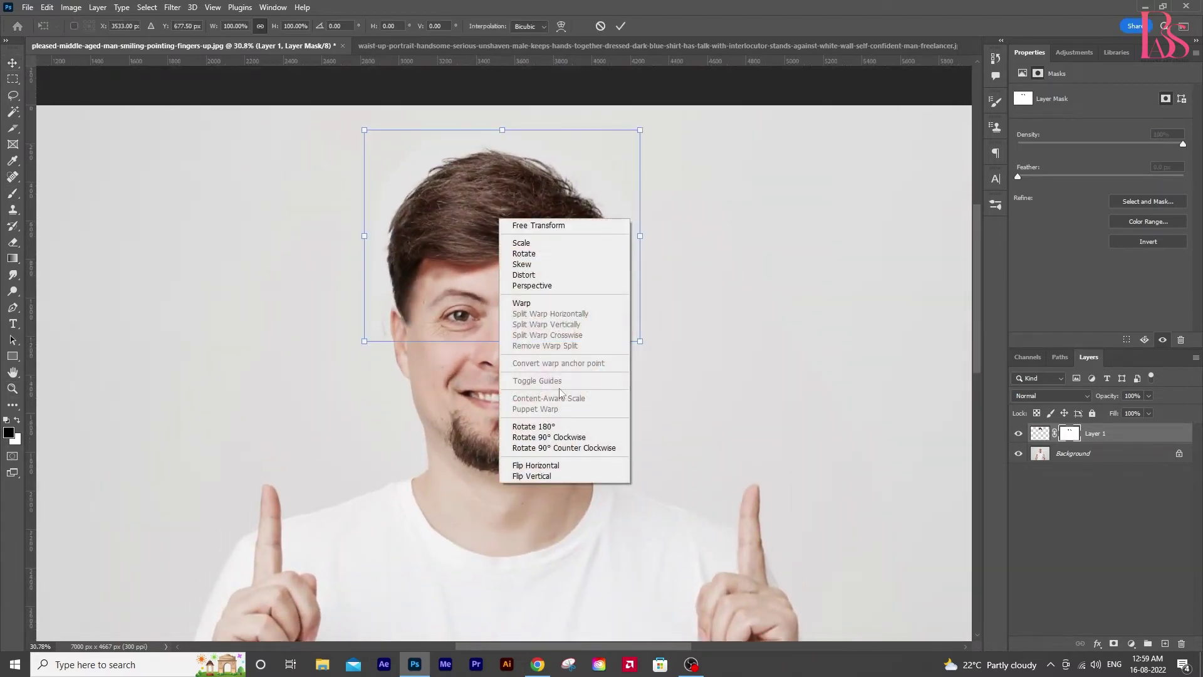
pyautogui.click(559, 473)
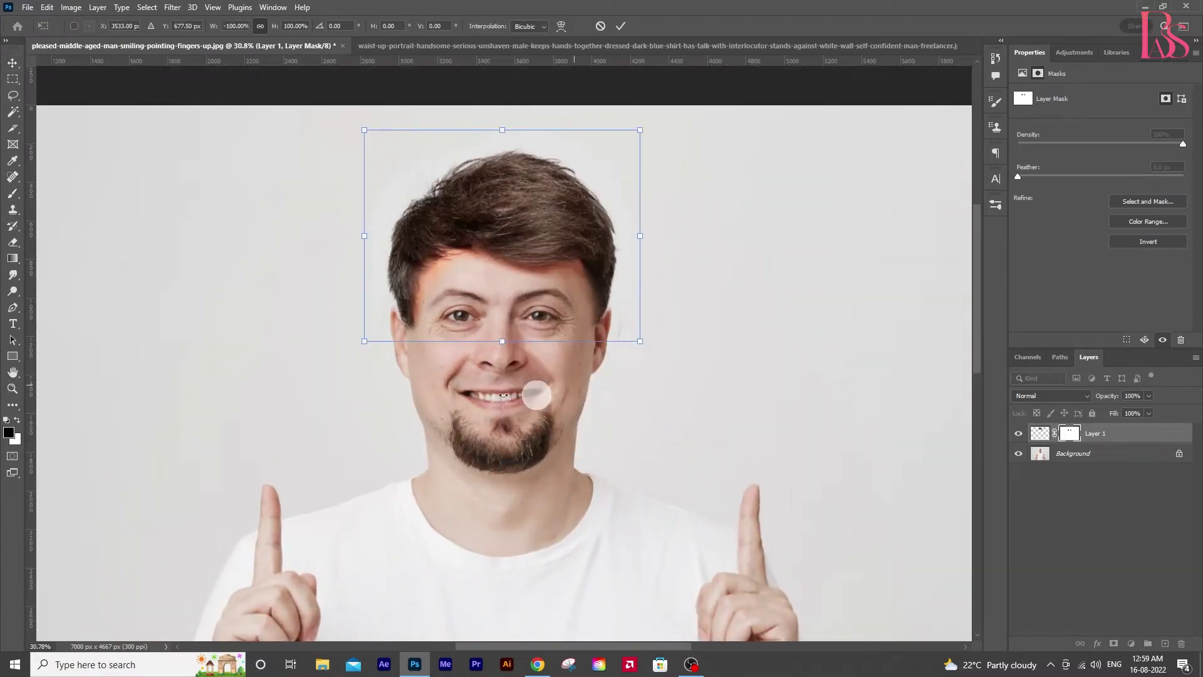
pyautogui.press('Return')
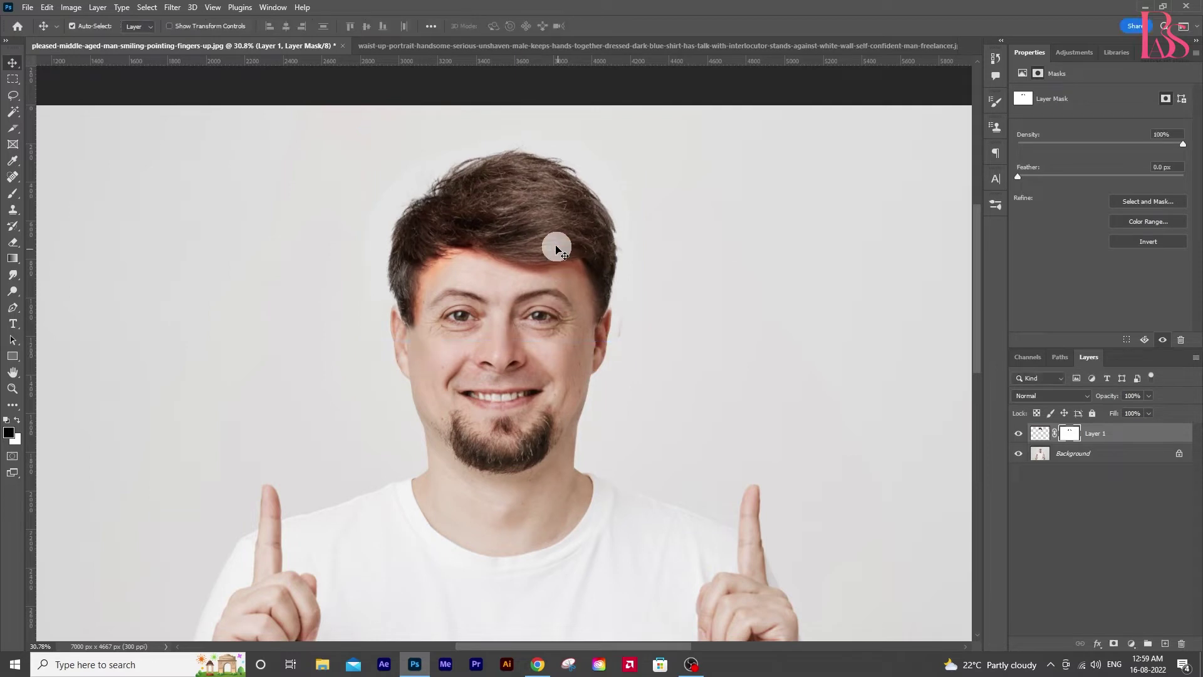
pyautogui.hotkey('shift', 'Left')
pyautogui.hotkey('shift', 'Left')
pyautogui.hotkey('shift', 'Left')
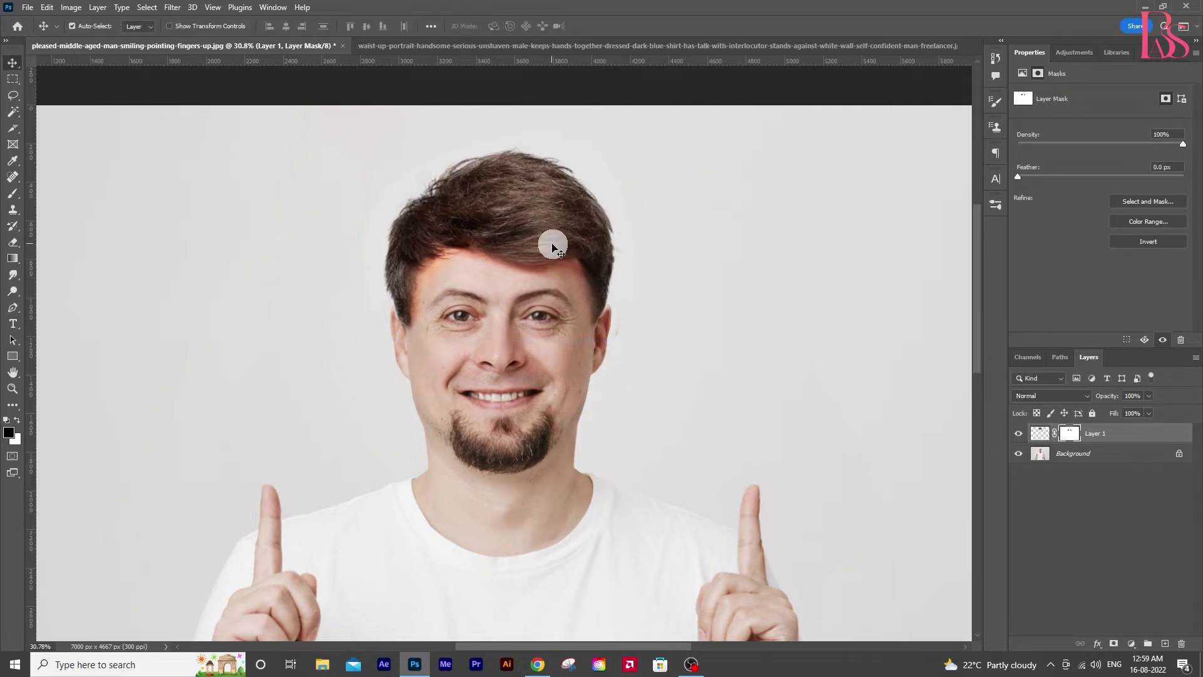
# Nudge the flipped hair slightly down so it sits on the head.
pyautogui.scroll(-2, 552, 250)
pyautogui.scroll(-2, 551, 269)
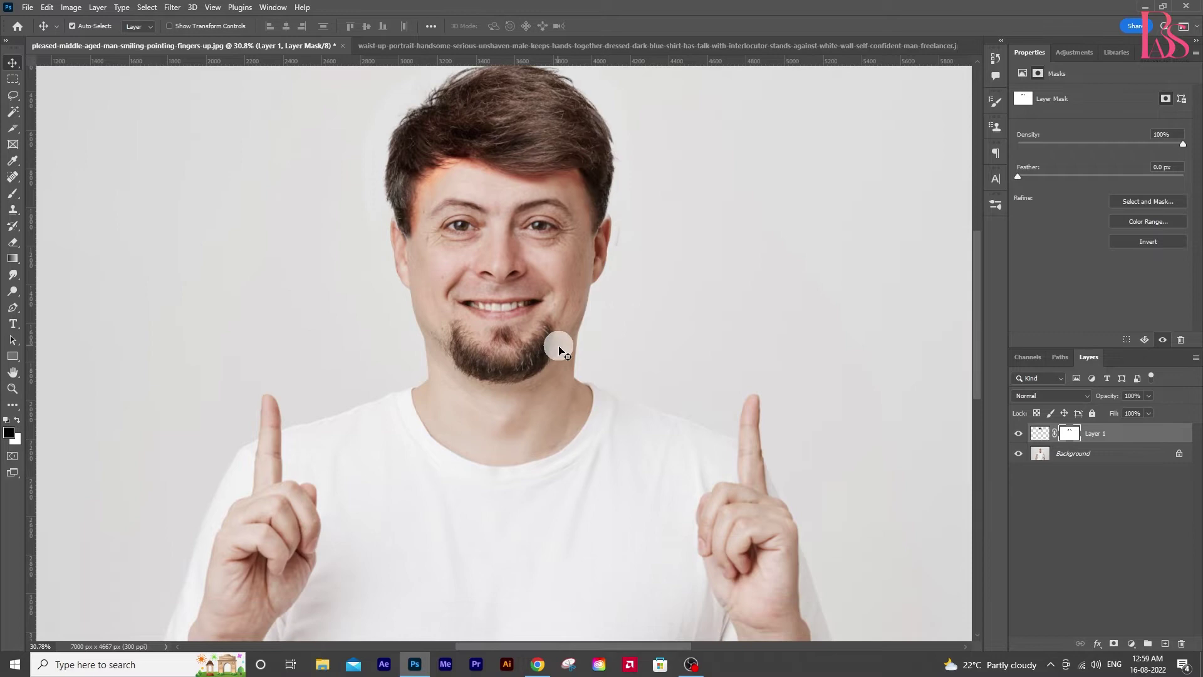
pyautogui.scroll(-3, 559, 350)
pyautogui.scroll(1, 510, 279)
pyautogui.scroll(1, 520, 295)
pyautogui.scroll(1, 533, 301)
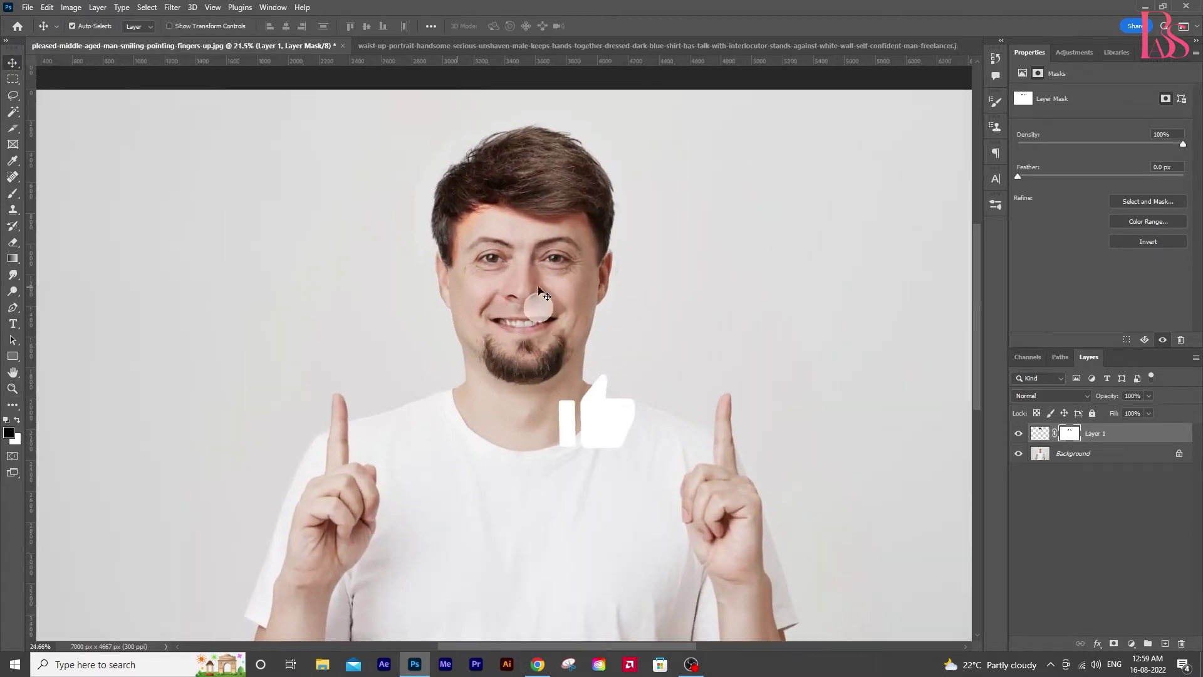
pyautogui.hotkey('ctrl', 't')
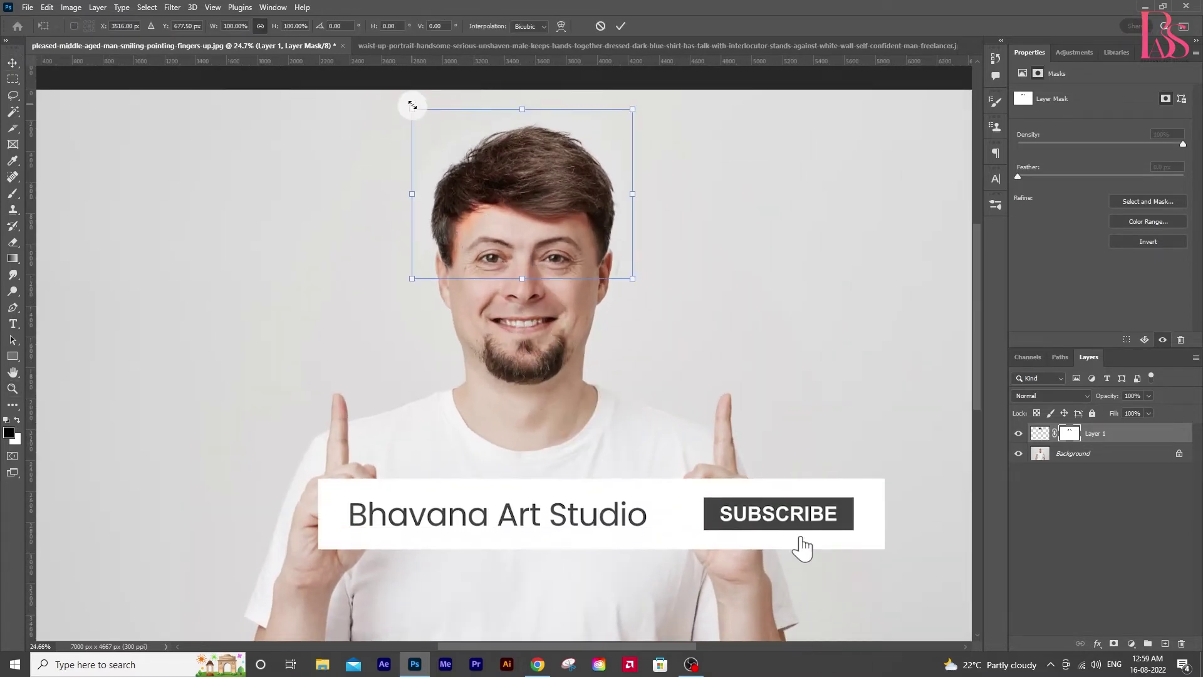
pyautogui.press('Return')
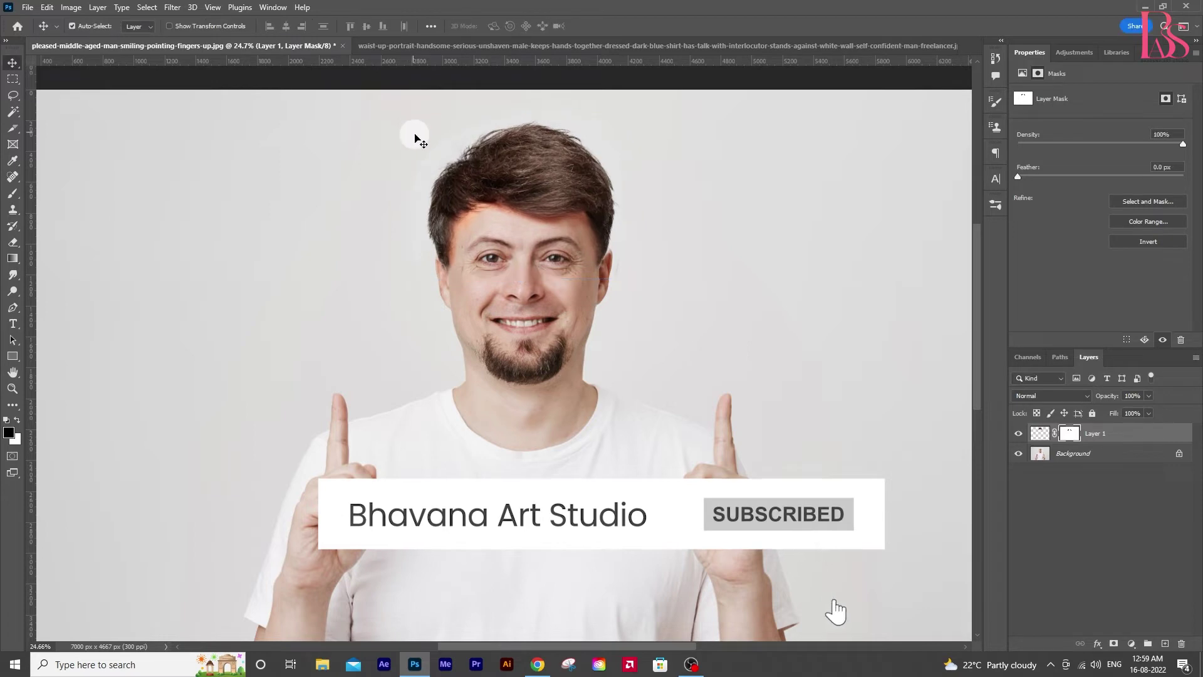
pyautogui.press('Down')
pyautogui.press('Down')
pyautogui.press('Down')
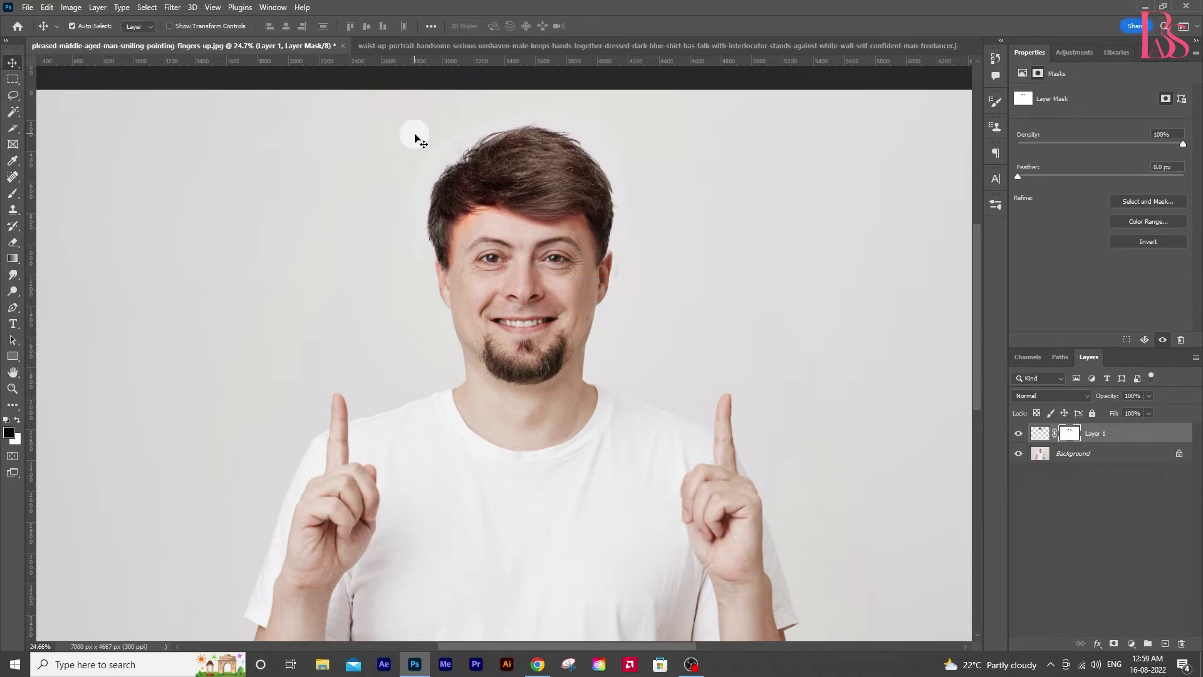
pyautogui.press('Down')
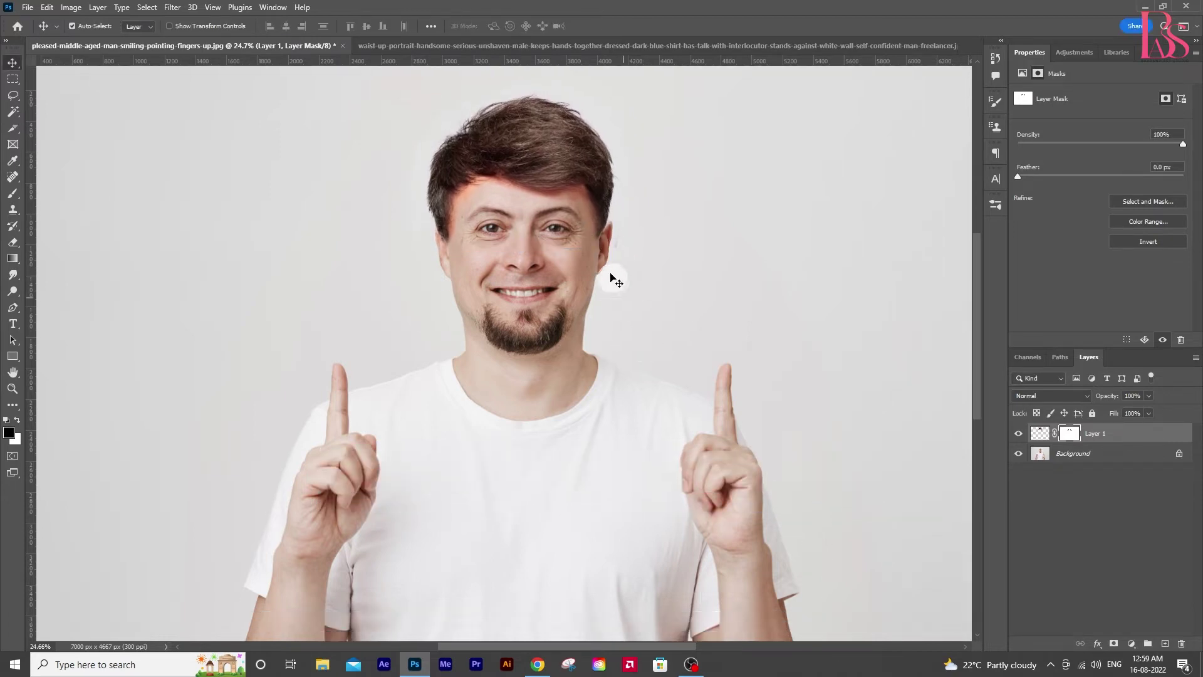
# Zoom out and shift the hair a few pixels left over the head.
pyautogui.scroll(5, 613, 276)
pyautogui.press('b')
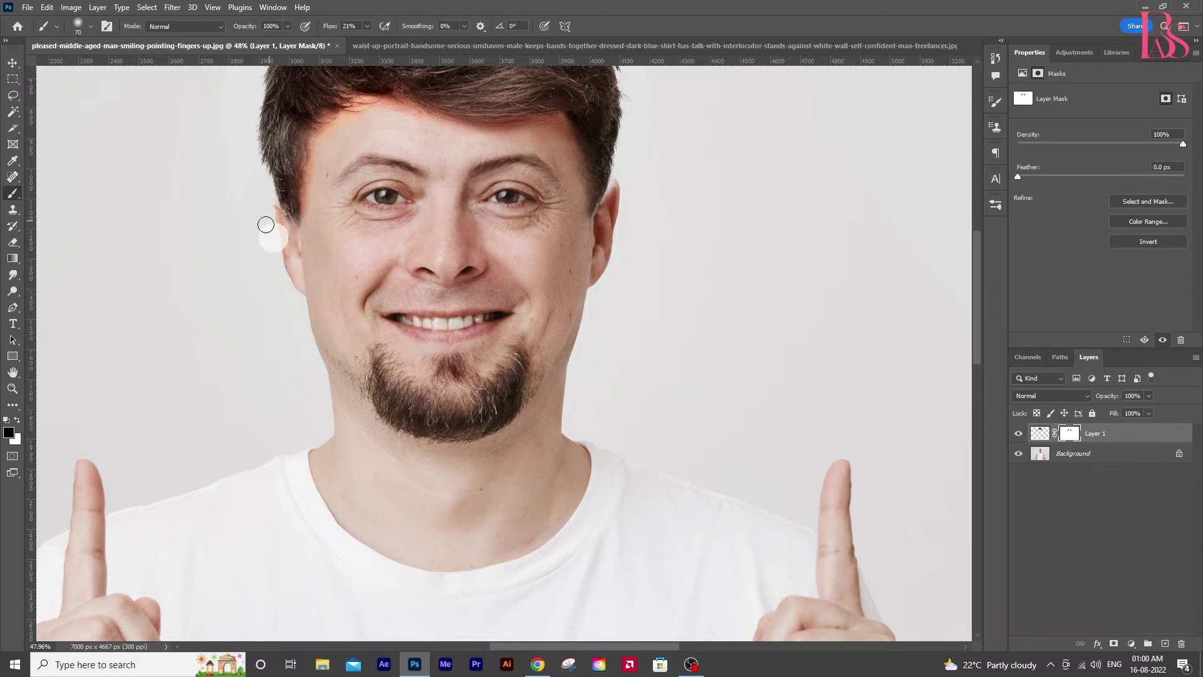
pyautogui.press('z')
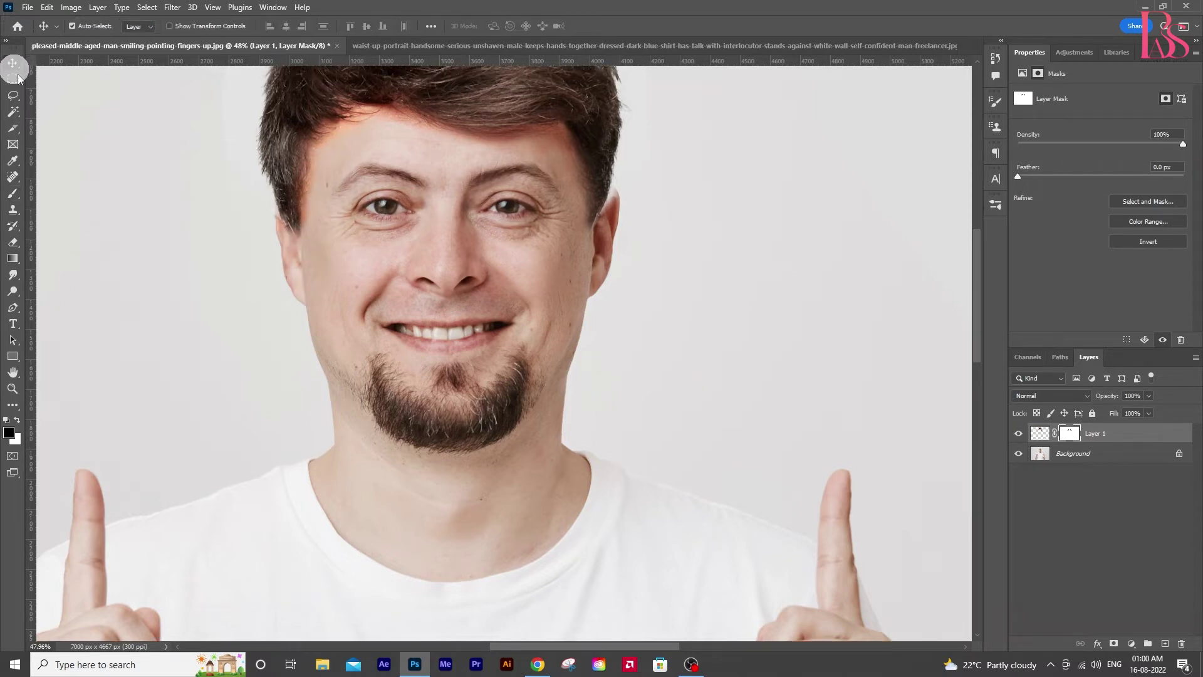
pyautogui.moveTo(272, 240); pyautogui.dragTo(344, 309)
pyautogui.press('v')
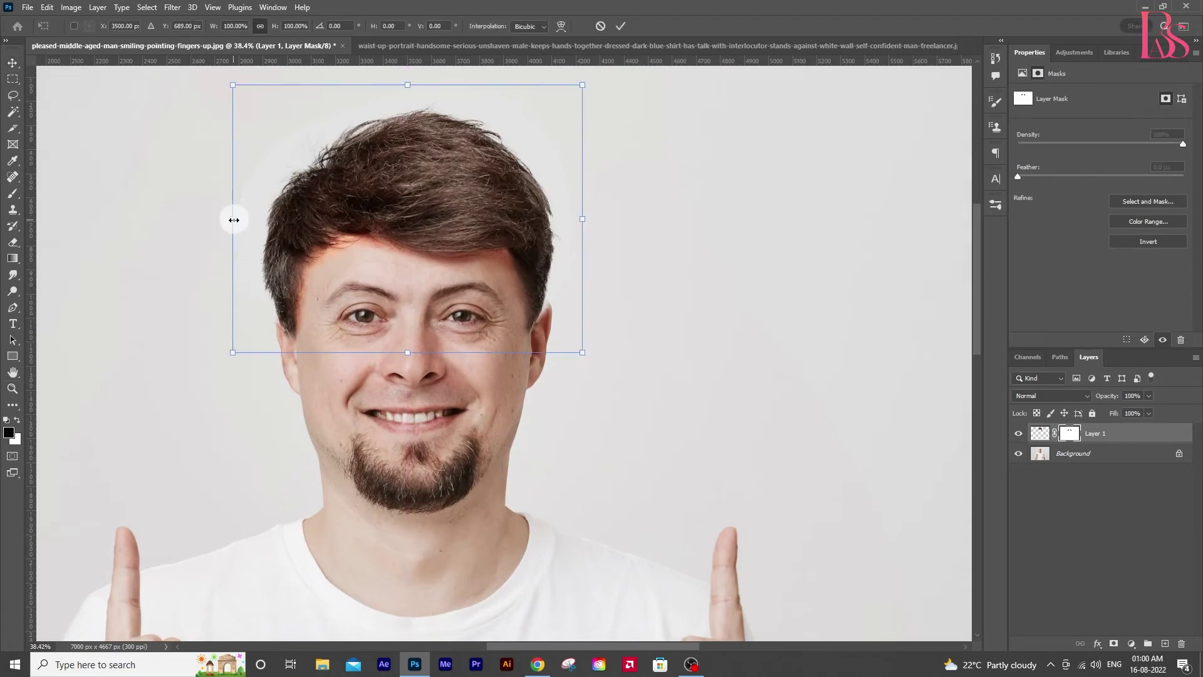
pyautogui.moveTo(234, 218); pyautogui.dragTo(240, 226)
pyautogui.press('Left')
pyautogui.press('Left')
pyautogui.press('Left')
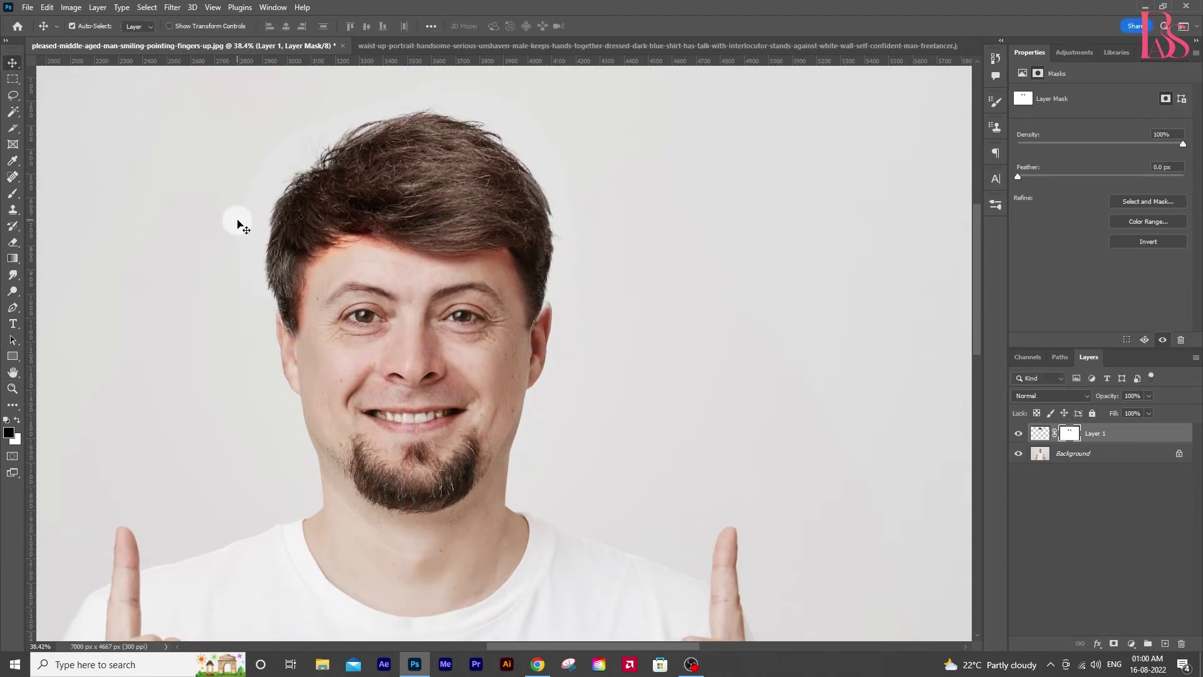
pyautogui.scroll(-1, 265, 296)
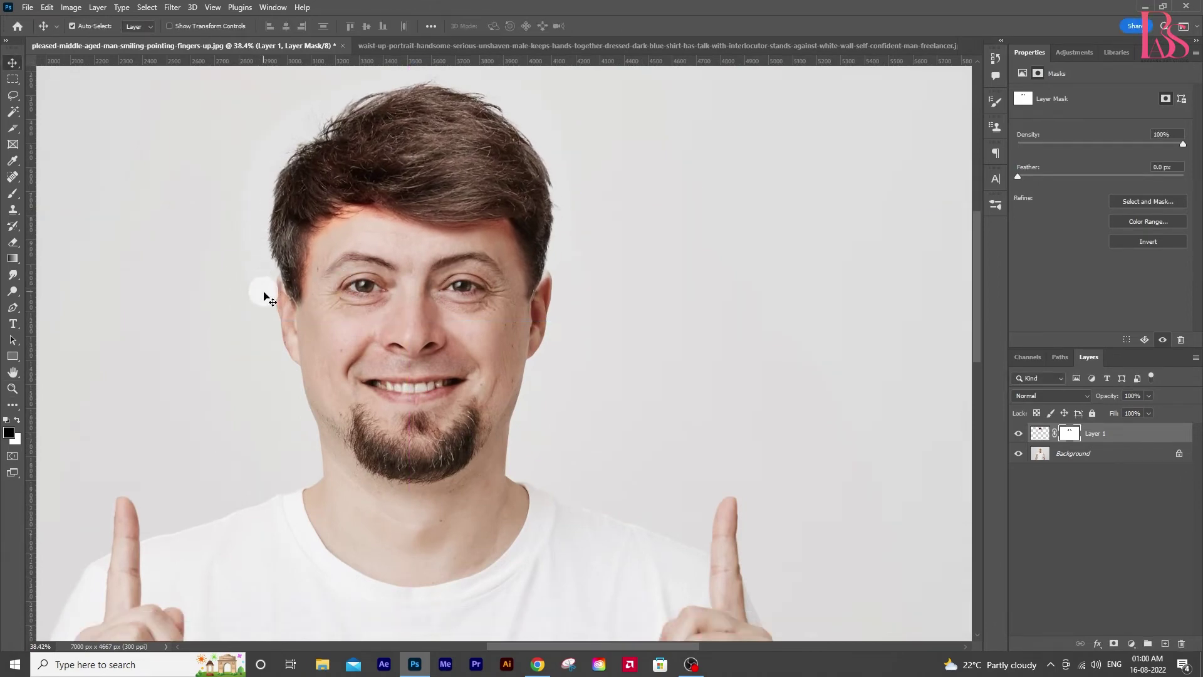
# Paint the hair mask to blend the hair into the skin by the right ear.
pyautogui.press('b')
pyautogui.scroll(3, 495, 310)
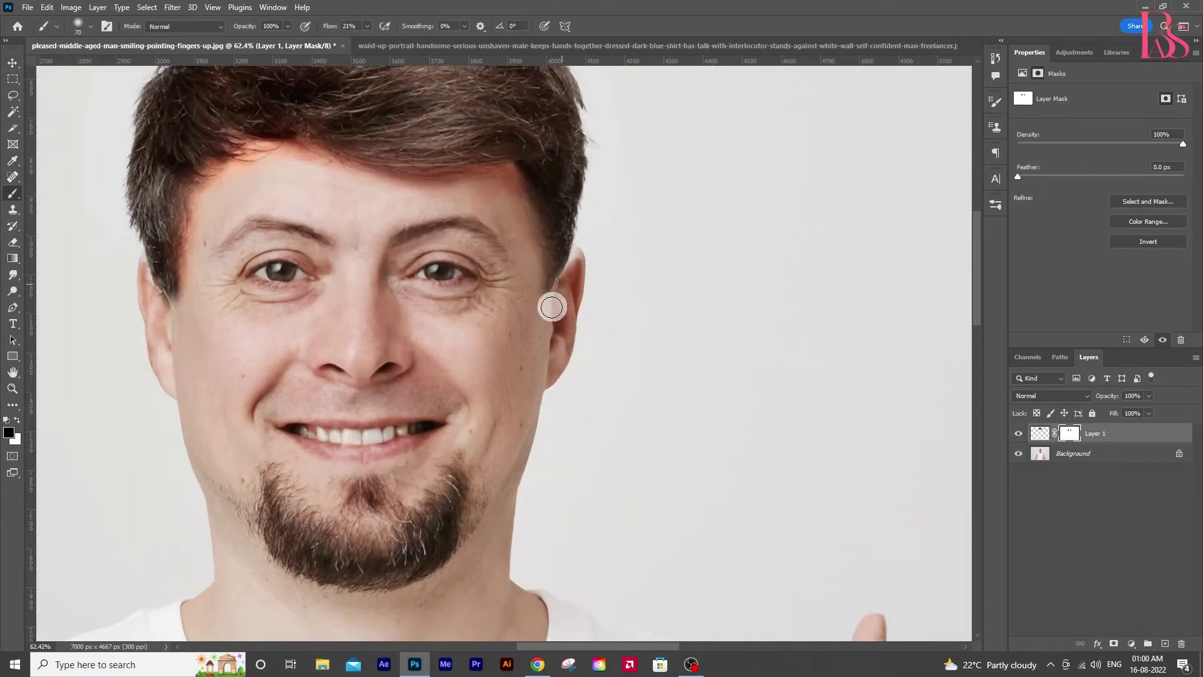
pyautogui.moveTo(552, 307); pyautogui.dragTo(572, 261)
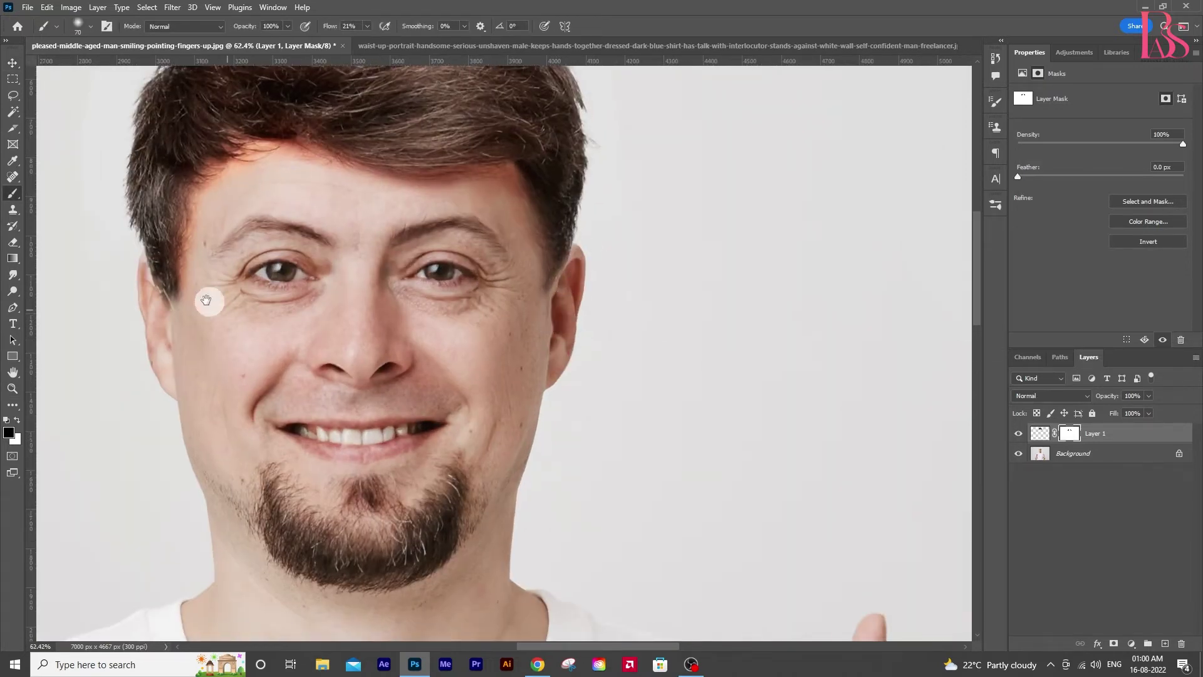
pyautogui.moveTo(206, 300); pyautogui.dragTo(270, 322)
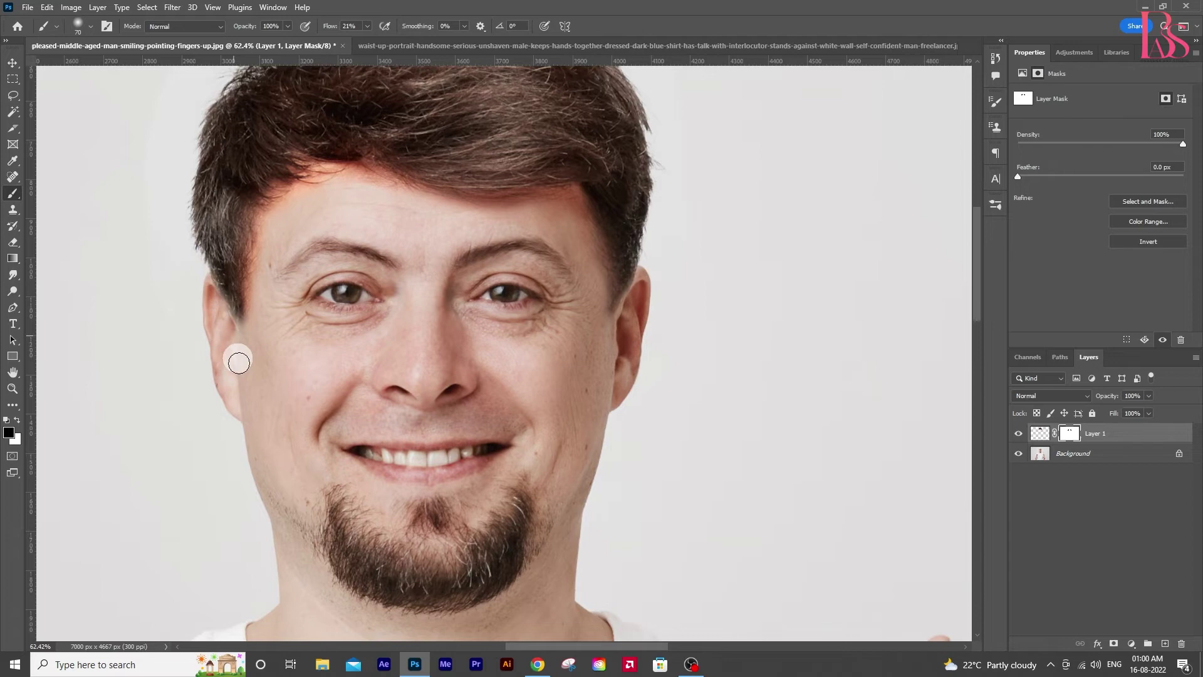
pyautogui.scroll(-3, 230, 449)
pyautogui.scroll(-2, 301, 451)
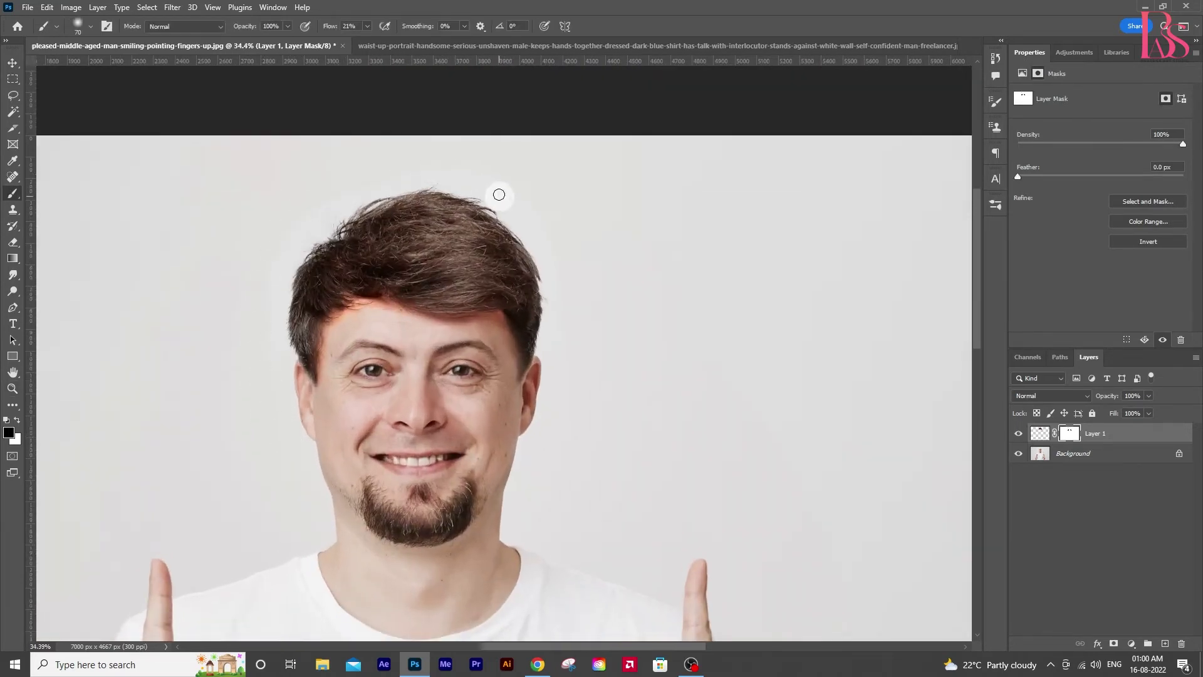
pyautogui.scroll(-3, 577, 403)
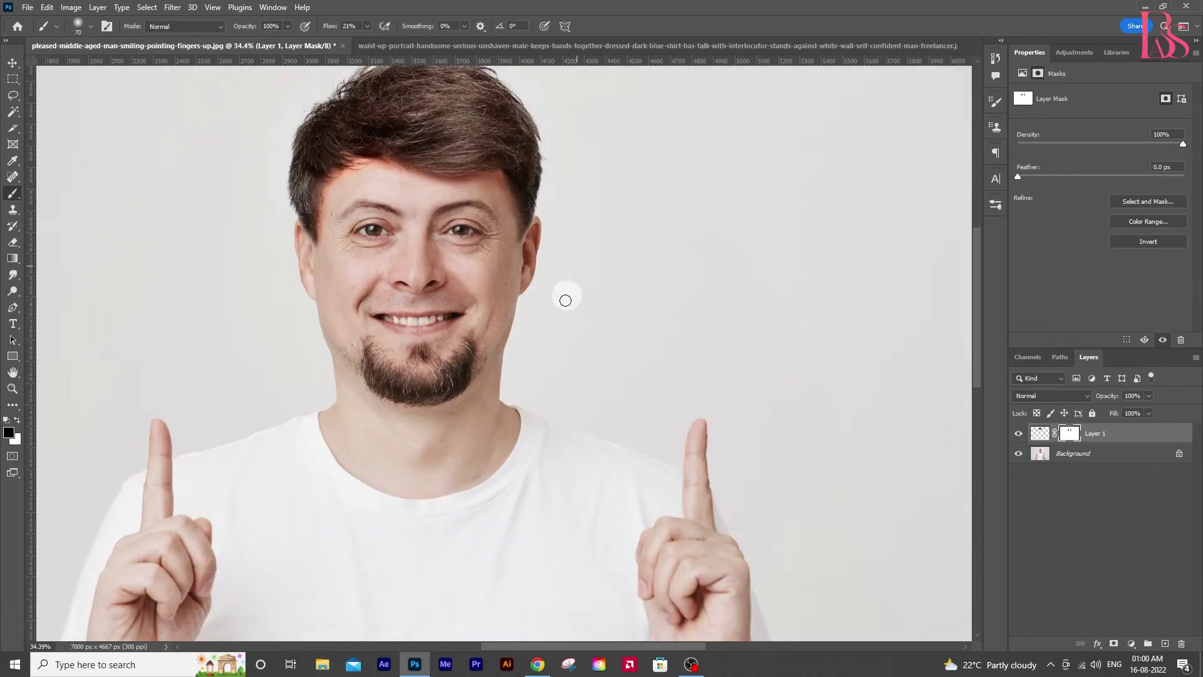
# Convert the hair layer (Layer 1) into a smart object.
pyautogui.click(13, 62)
pyautogui.scroll(-2, 470, 232)
pyautogui.scroll(3, 515, 349)
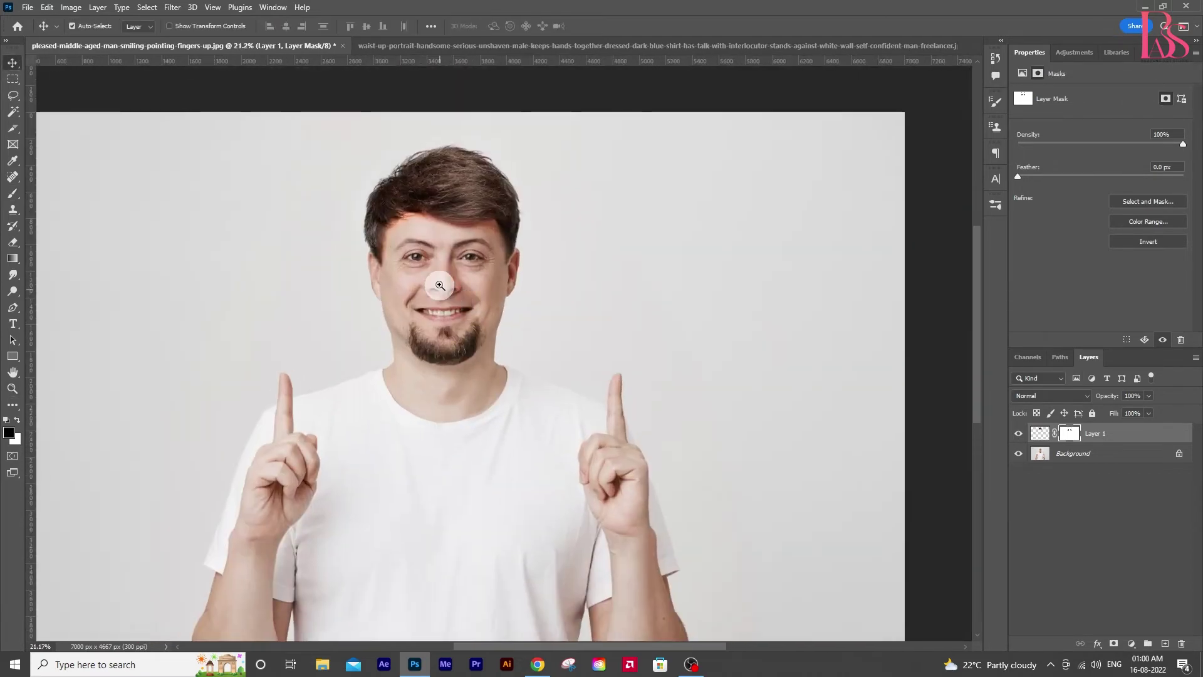
pyautogui.scroll(2, 515, 350)
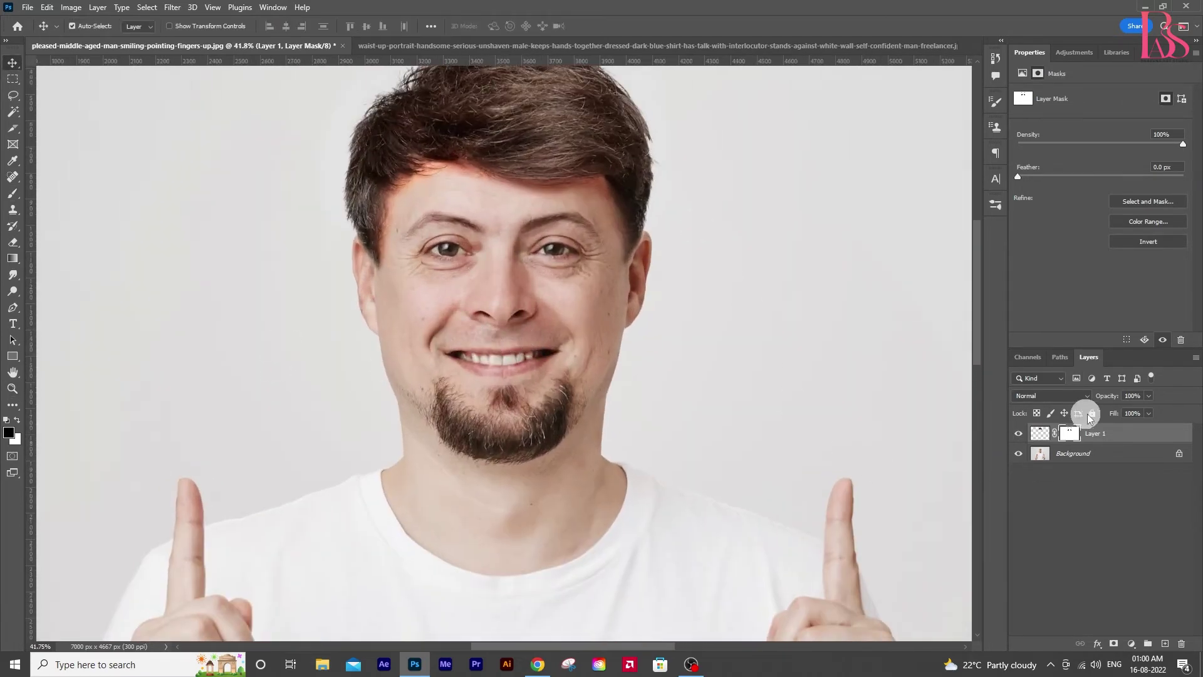
pyautogui.rightClick(1123, 440)
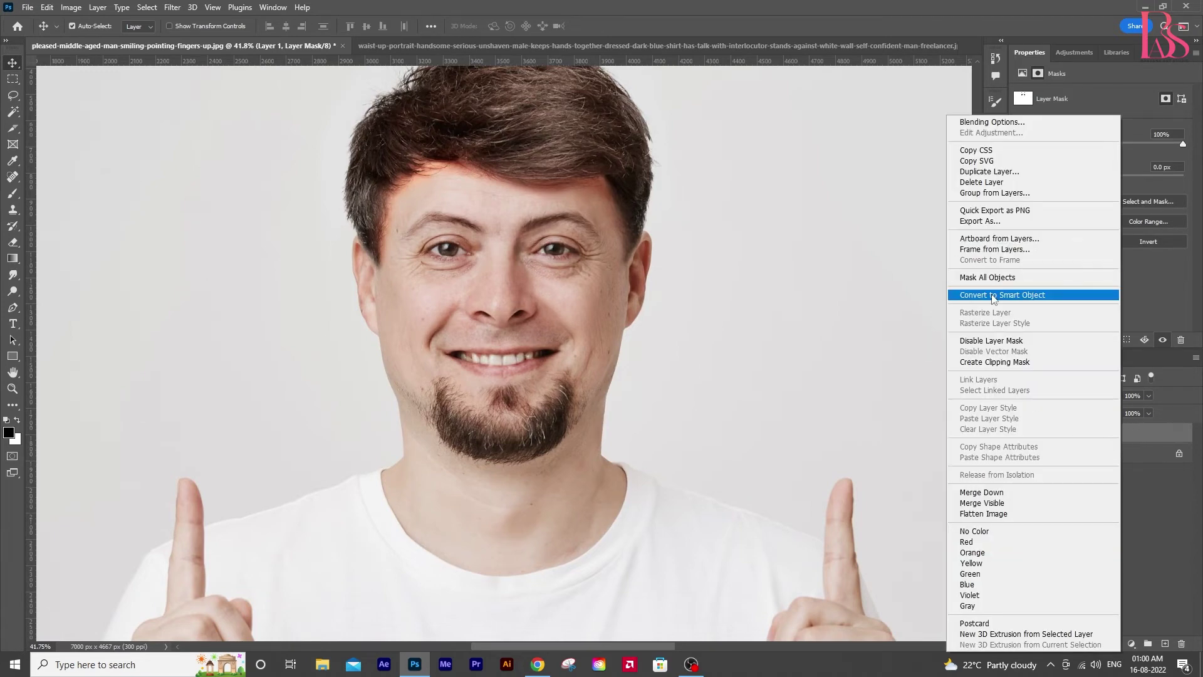
pyautogui.click(994, 296)
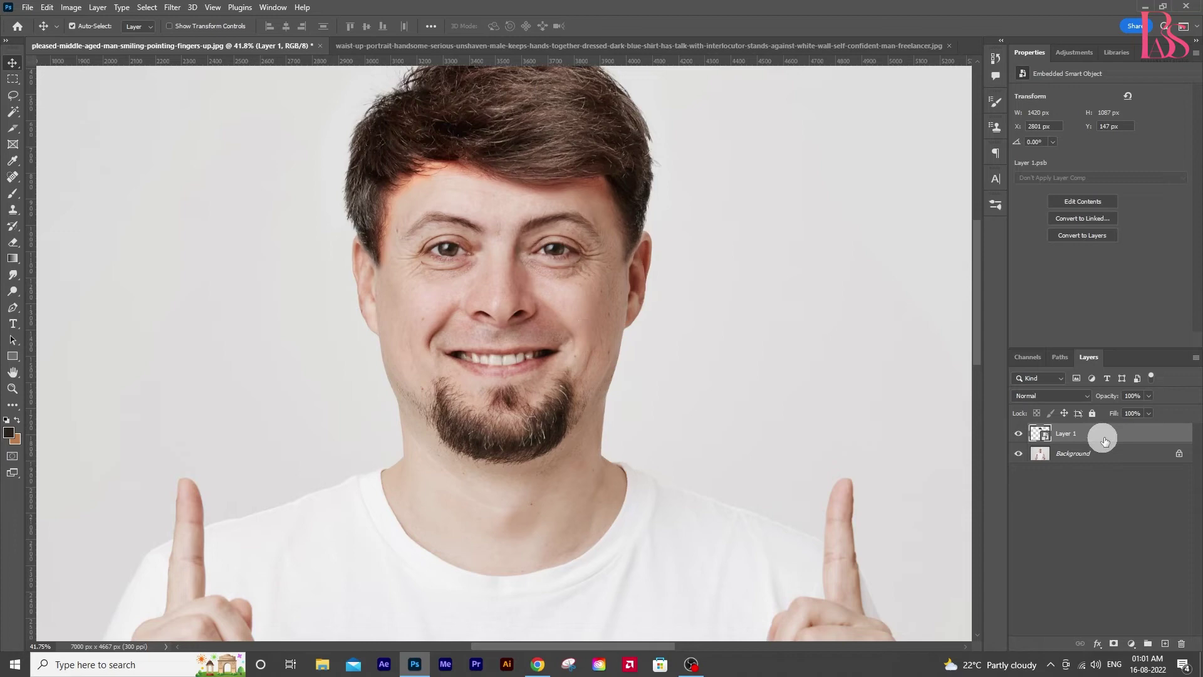
# Add a Hue/Saturation adjustment layer clipped to the hair layer.
pyautogui.click(1132, 644)
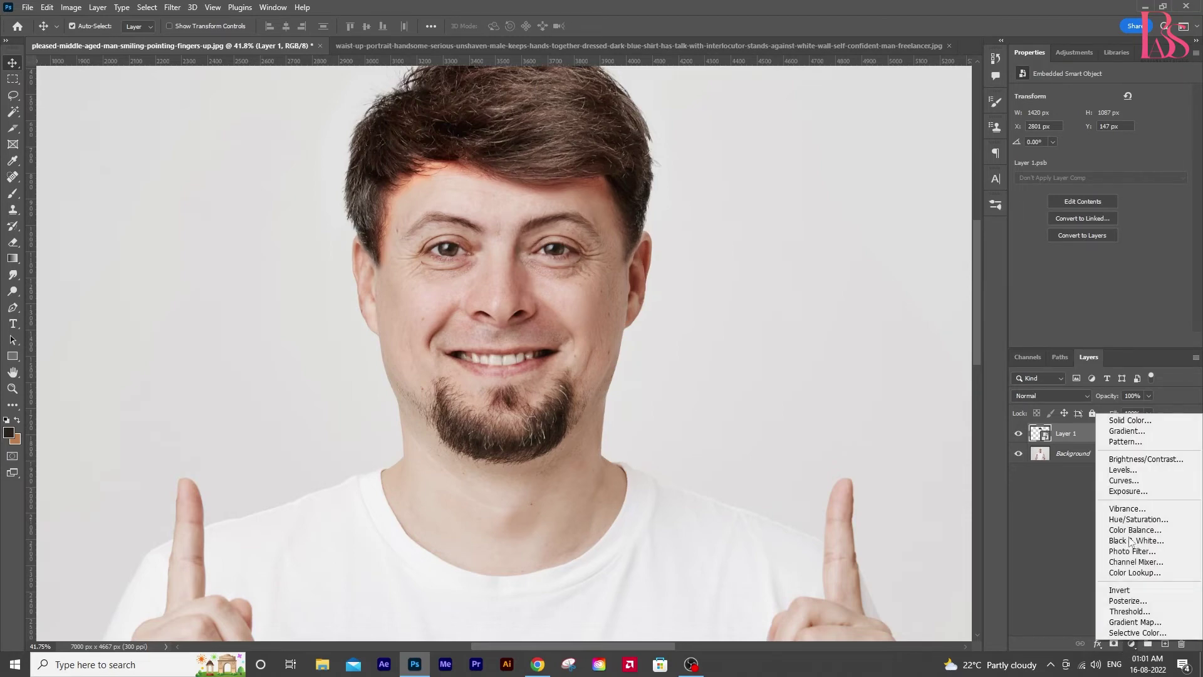
pyautogui.click(1130, 523)
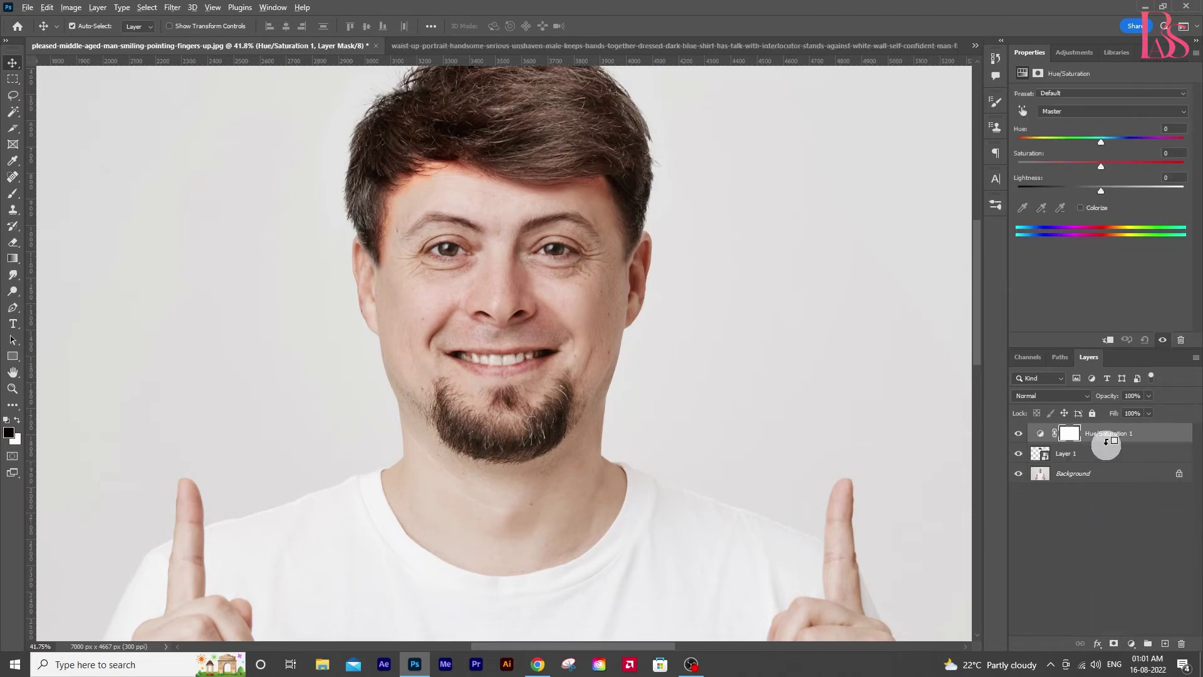
pyautogui.keyDown('alt'); pyautogui.click(1106, 440); pyautogui.keyUp('alt')
pyautogui.scroll(-1, 795, 412)
pyautogui.scroll(2, 623, 303)
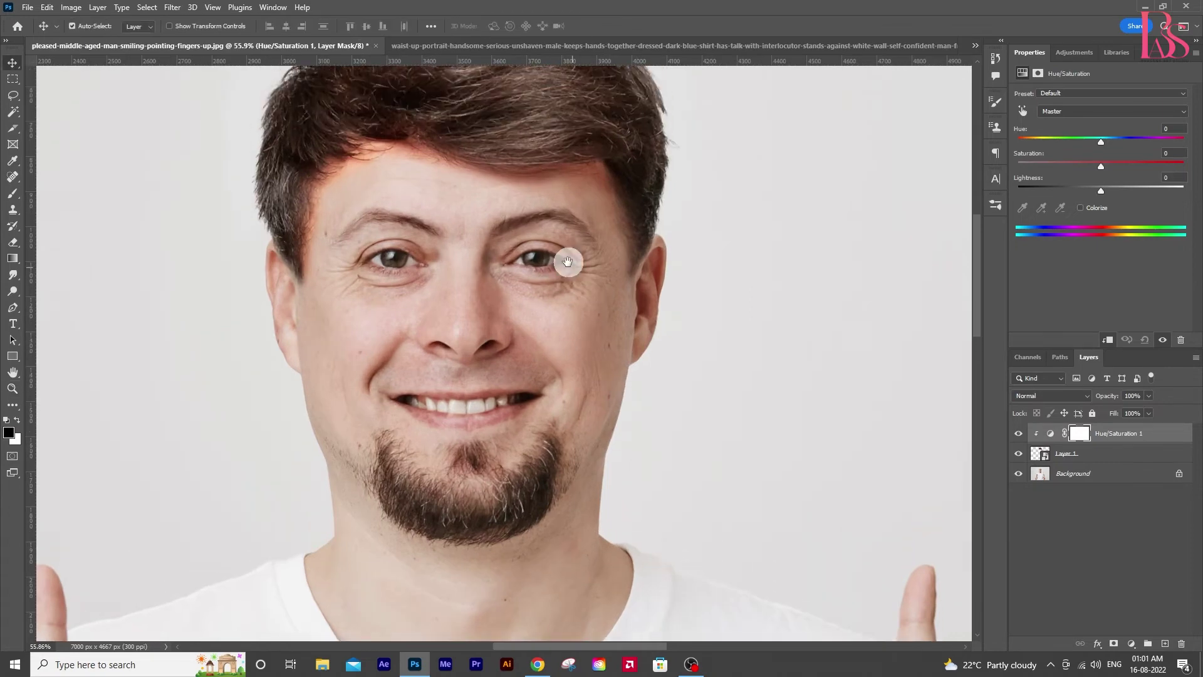
pyautogui.scroll(1, 568, 270)
pyautogui.scroll(1, 571, 288)
pyautogui.scroll(1, 574, 313)
pyautogui.scroll(1, 582, 345)
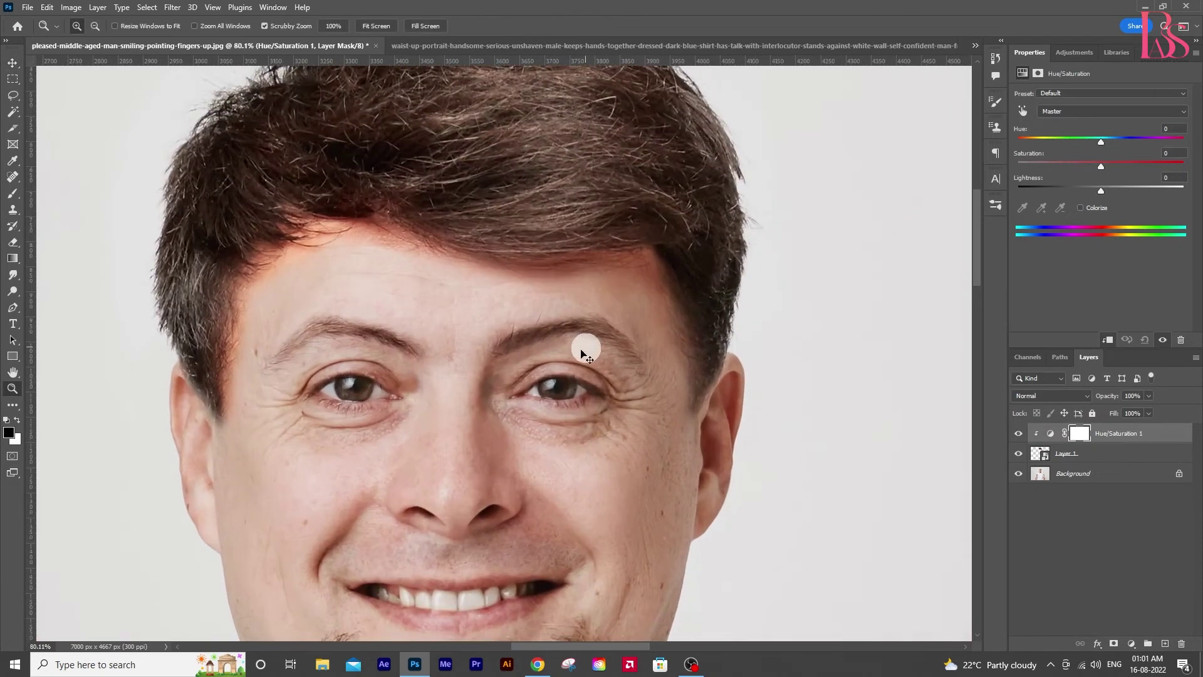
pyautogui.press('v')
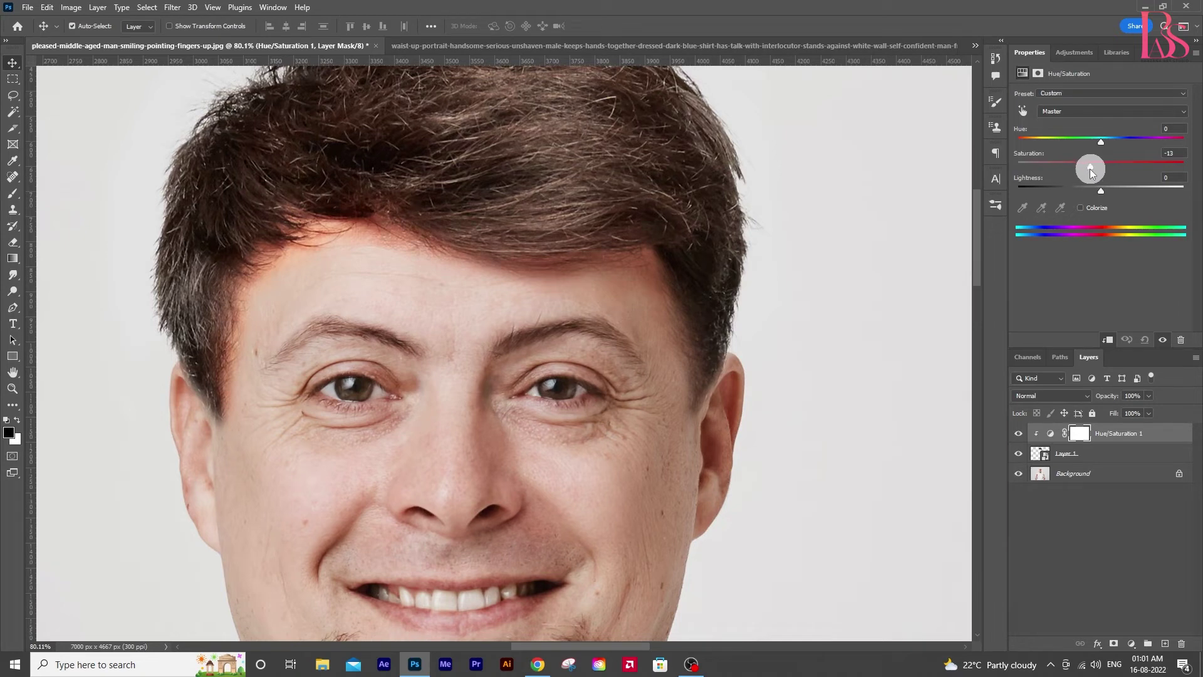
# Lower the hair's saturation to about -31 and zoom out to check it.
pyautogui.moveTo(1098, 170); pyautogui.dragTo(1086, 172)
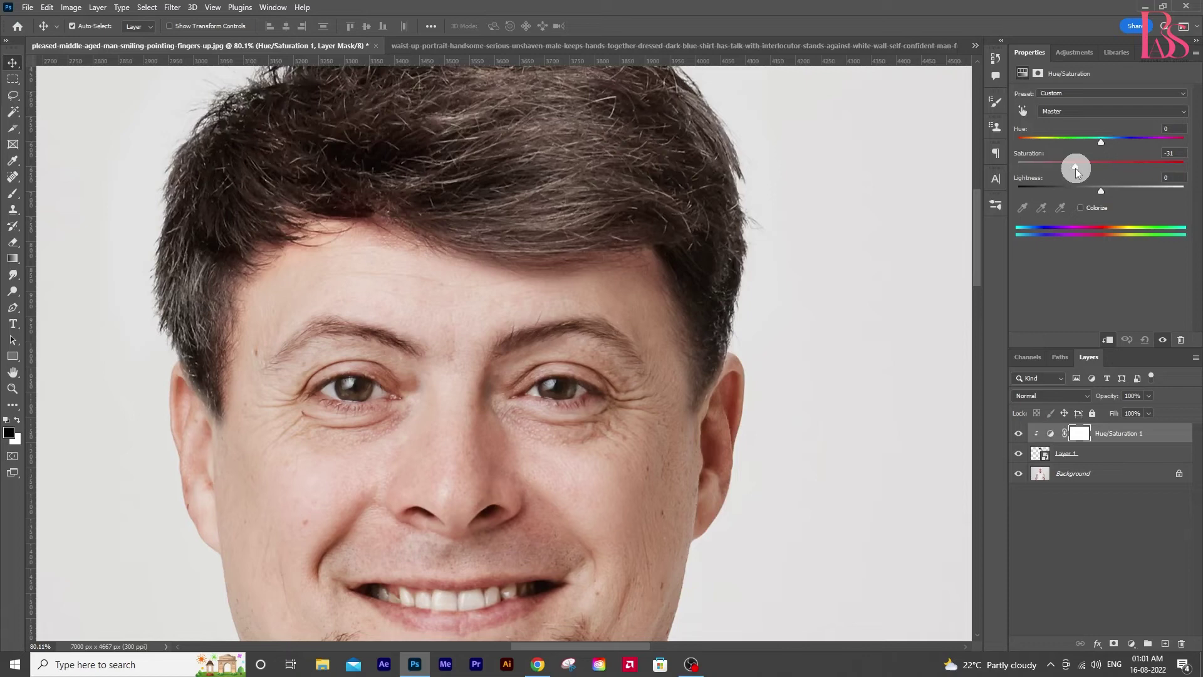
pyautogui.press('z')
pyautogui.moveTo(612, 379); pyautogui.dragTo(550, 319)
pyautogui.press('v')
pyautogui.scroll(-2, 552, 331)
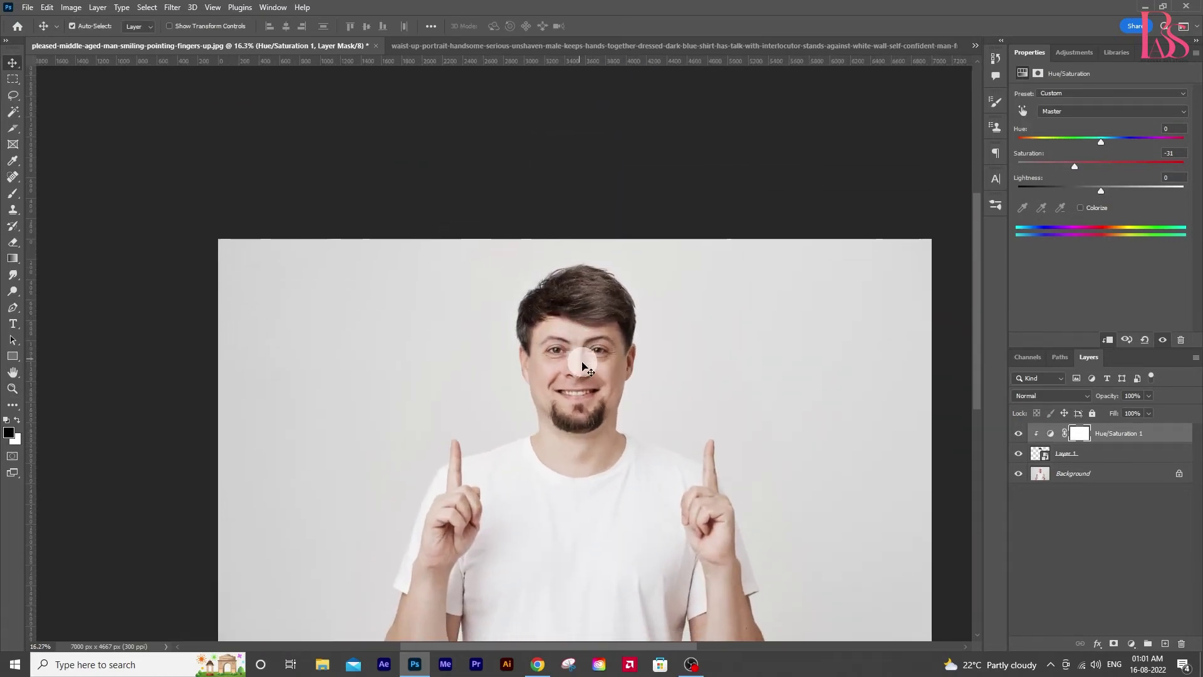
pyautogui.scroll(1, 564, 326)
pyautogui.scroll(-1, 574, 322)
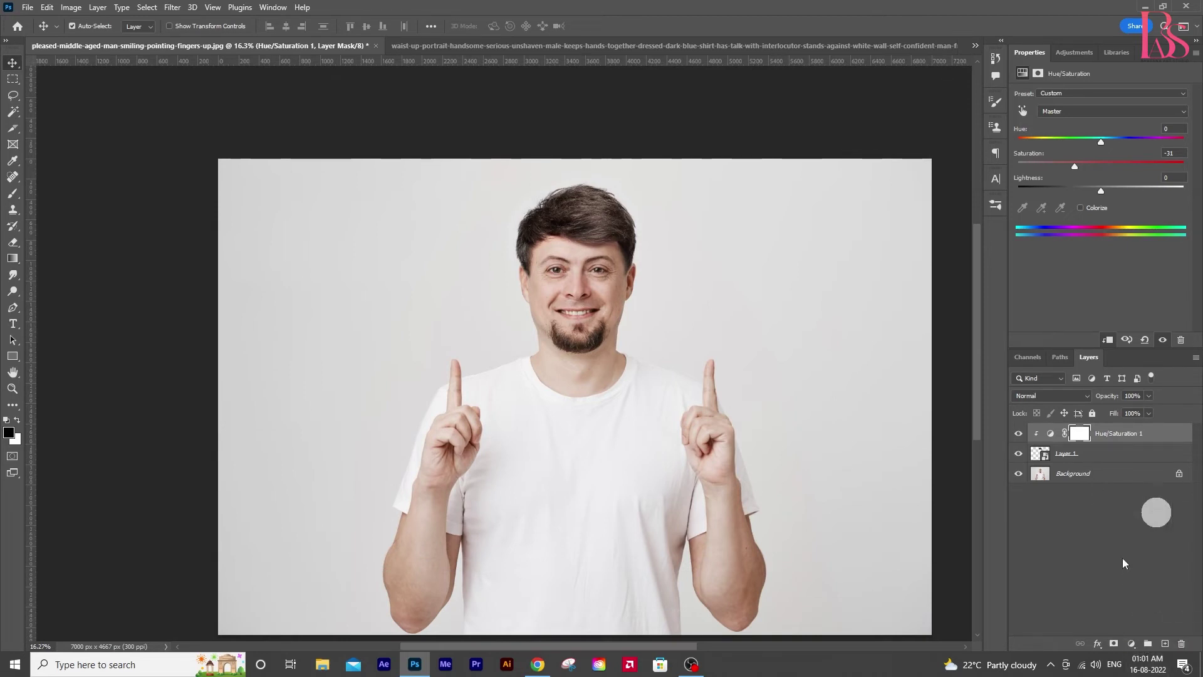
# Add a Solid Color fill layer using a dark brown sampled from the hair.
pyautogui.click(1126, 644)
pyautogui.click(1122, 432)
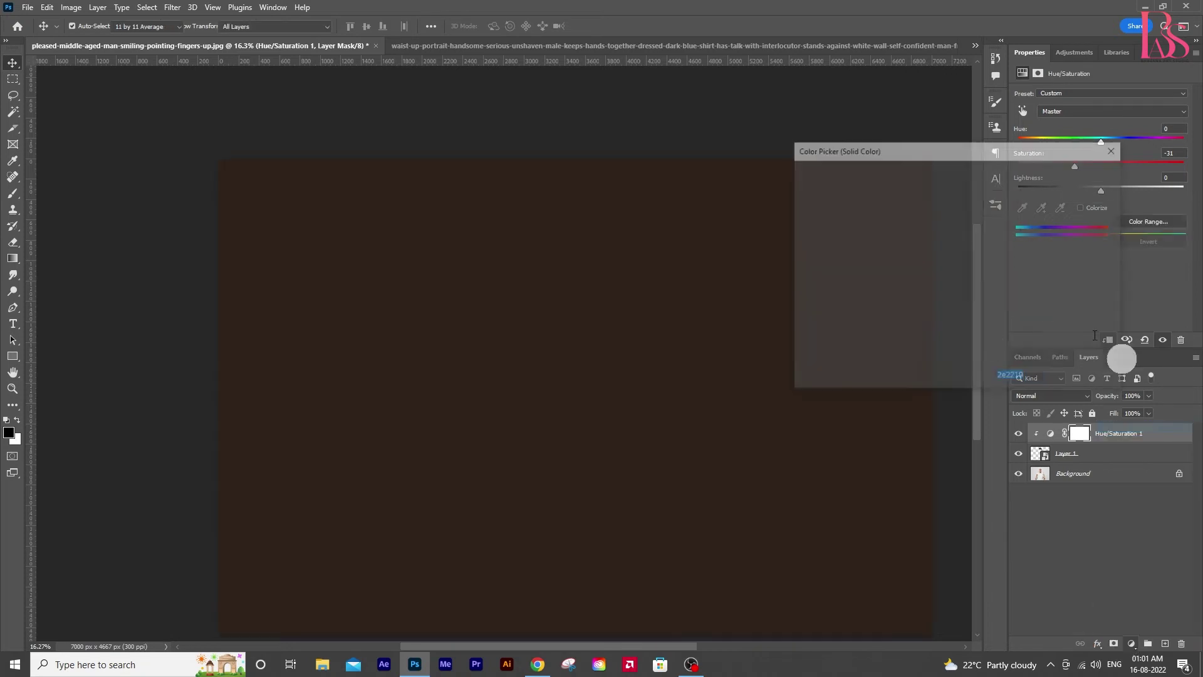
pyautogui.click(1073, 171)
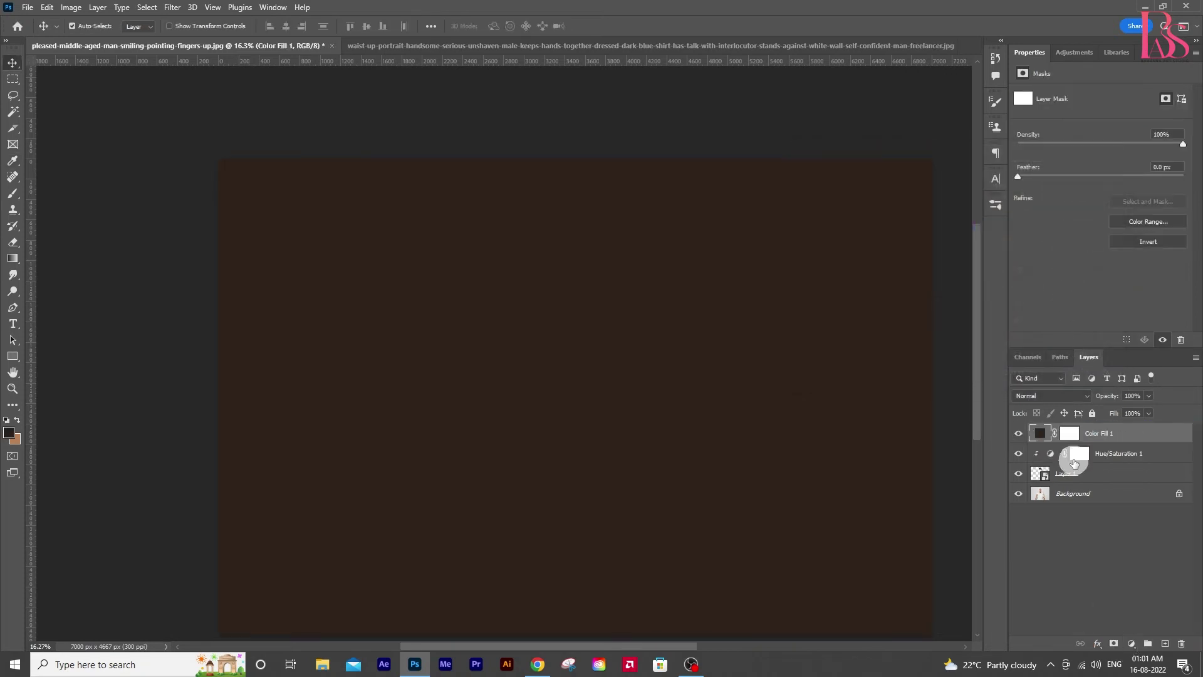
pyautogui.click(1019, 433)
pyautogui.doubleClick(1048, 433)
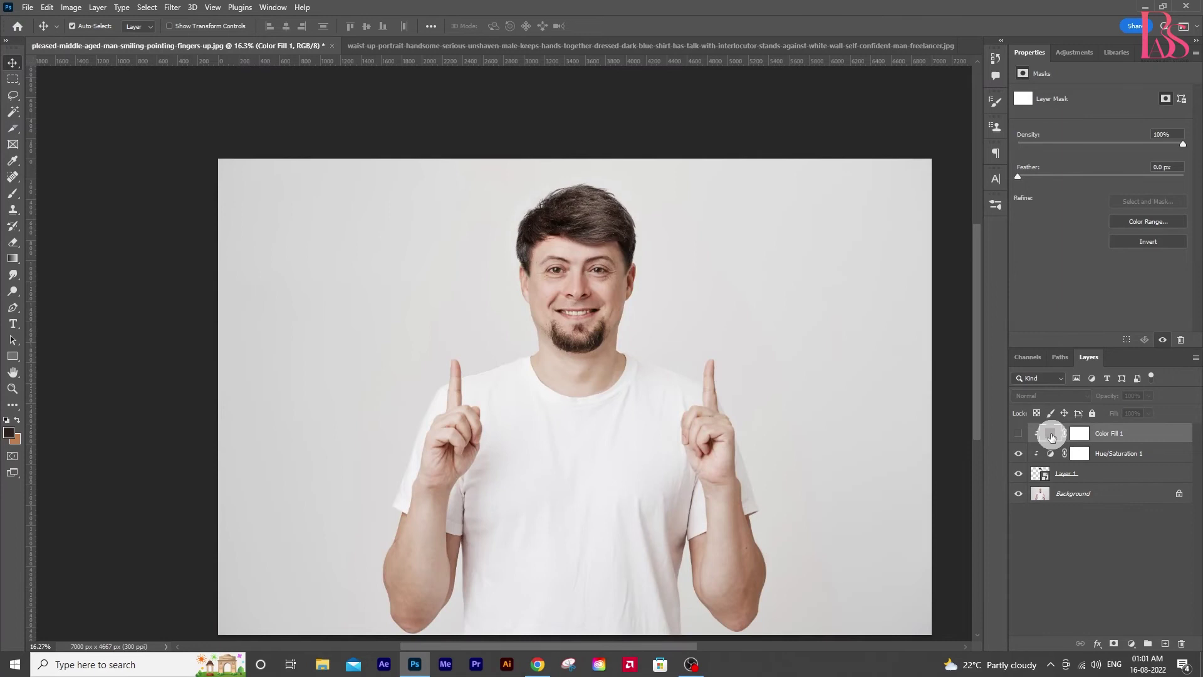
pyautogui.click(567, 216)
pyautogui.moveTo(567, 216); pyautogui.dragTo(1000, 182)
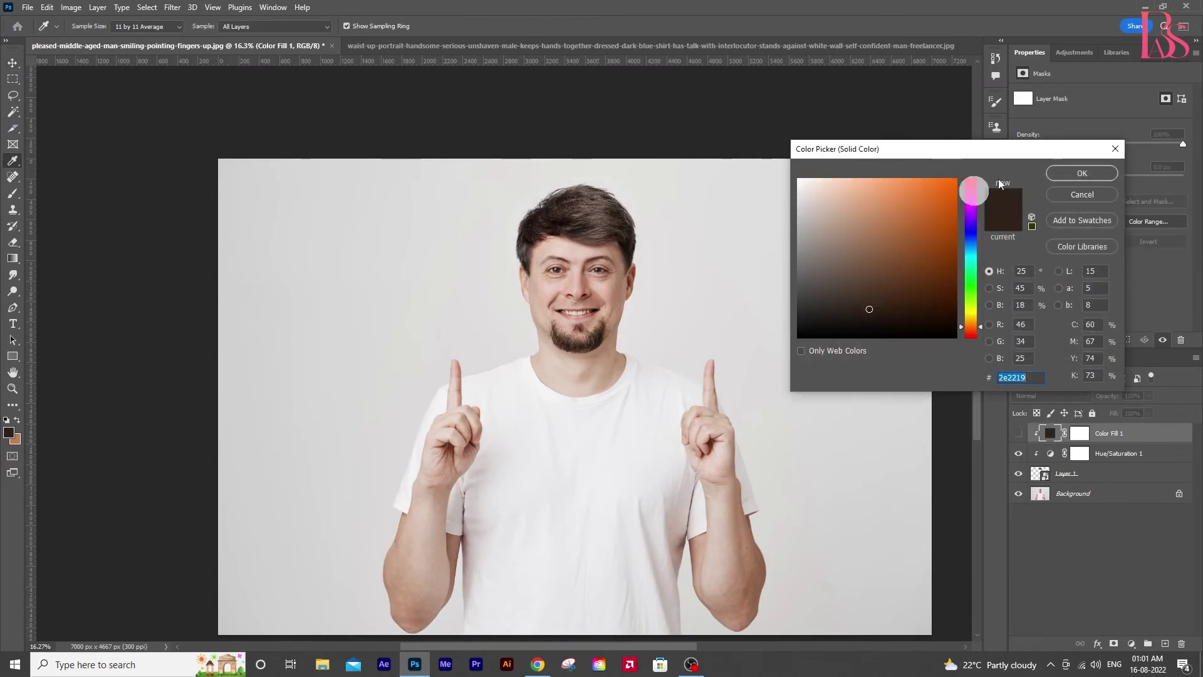
pyautogui.click(1088, 173)
# Replace the fill's white mask with a black mask that hides it entirely.
pyautogui.click(1018, 433)
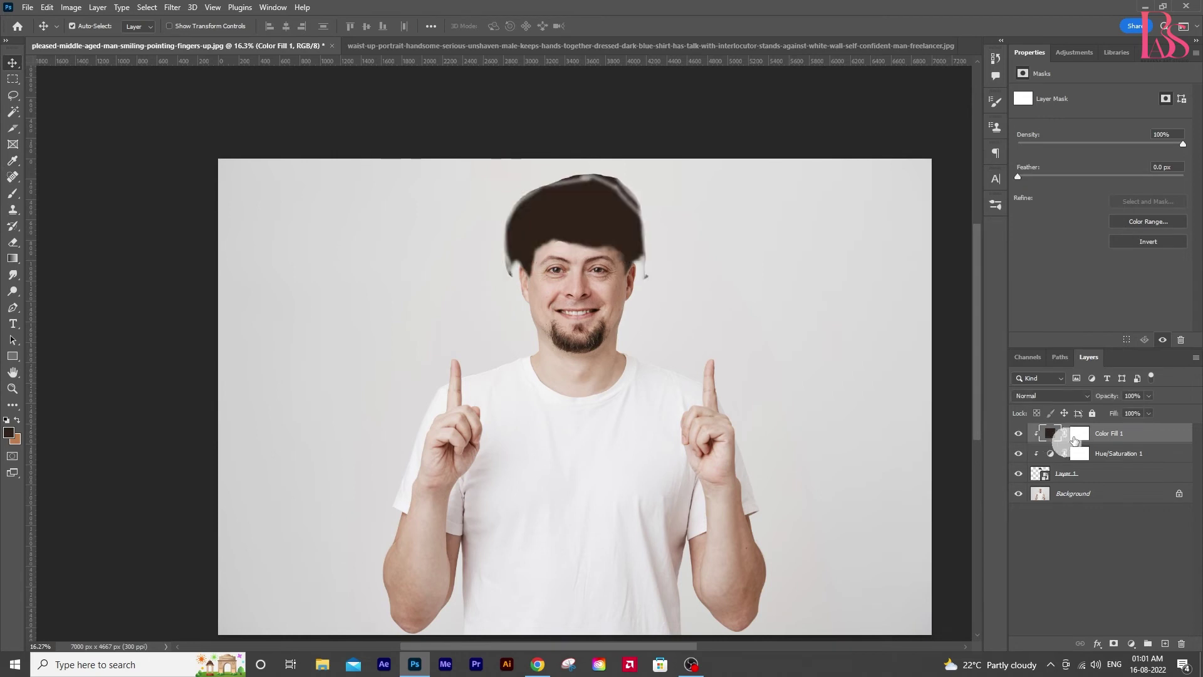
pyautogui.moveTo(1079, 434)
pyautogui.mouseDown()
pyautogui.moveTo(1143, 534)
pyautogui.moveTo(1184, 644)
pyautogui.mouseUp()
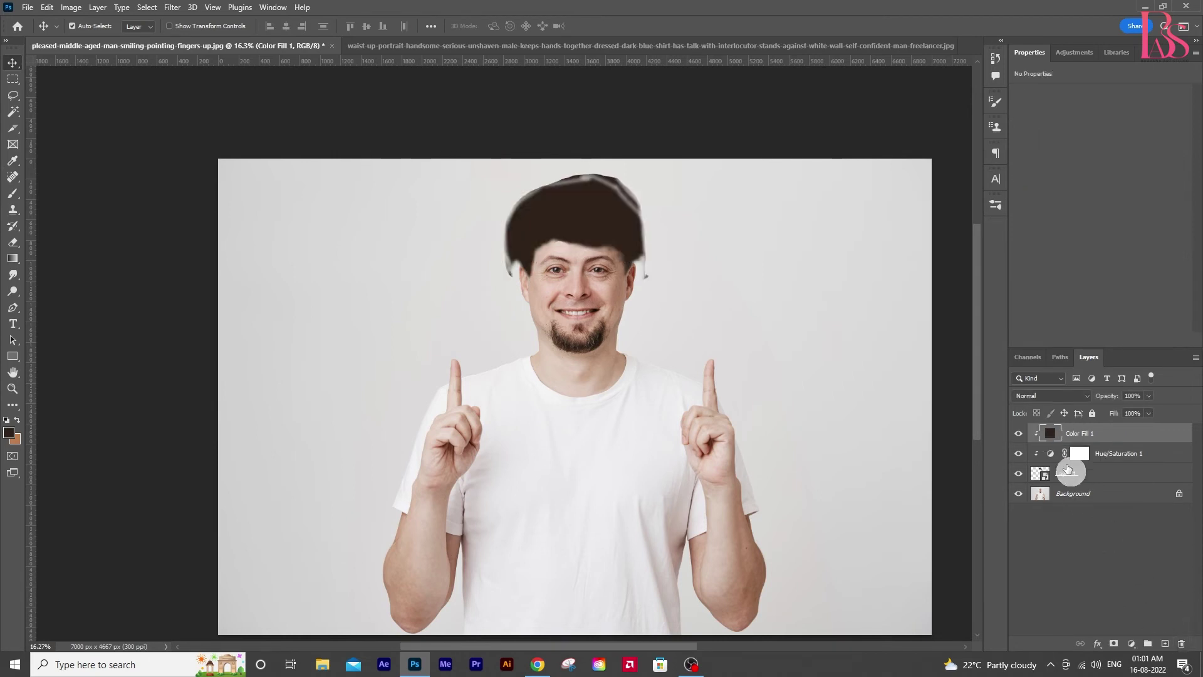
pyautogui.keyDown('alt'); pyautogui.click(1115, 650); pyautogui.keyUp('alt')
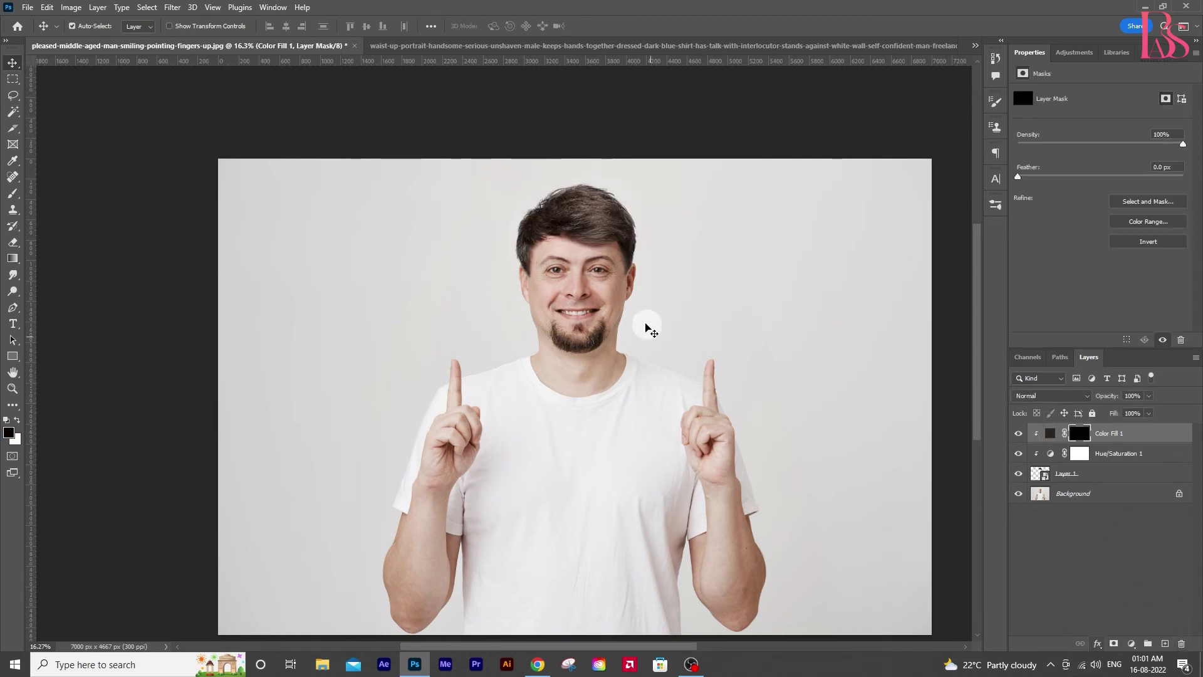
pyautogui.scroll(-2, 589, 310)
# Set the Color Fill layer's blend mode to Soft Light and zoom in on the hair.
pyautogui.click(1028, 396)
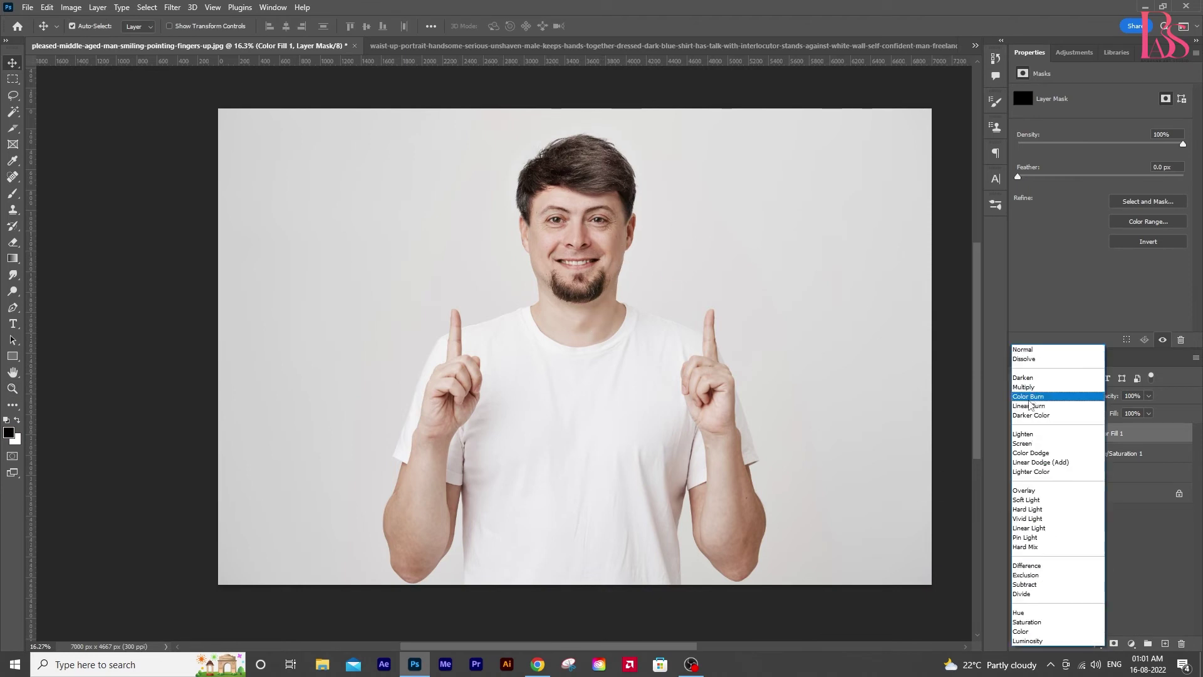
pyautogui.click(1040, 495)
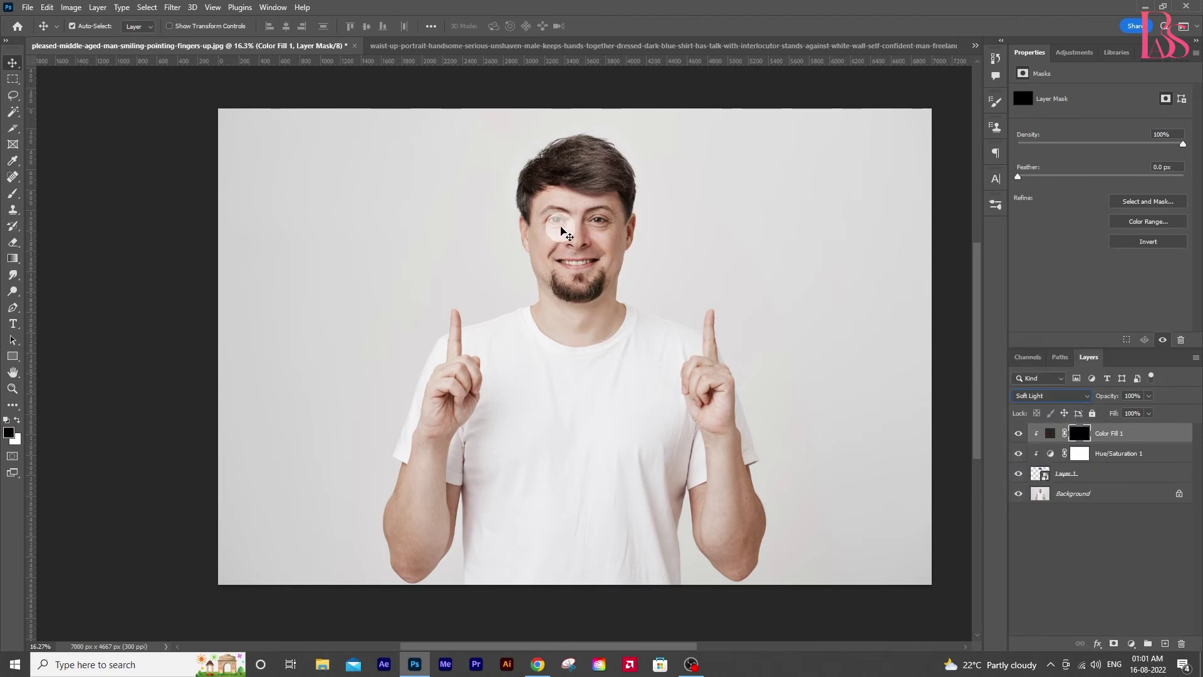
pyautogui.click(596, 274)
pyautogui.press('z')
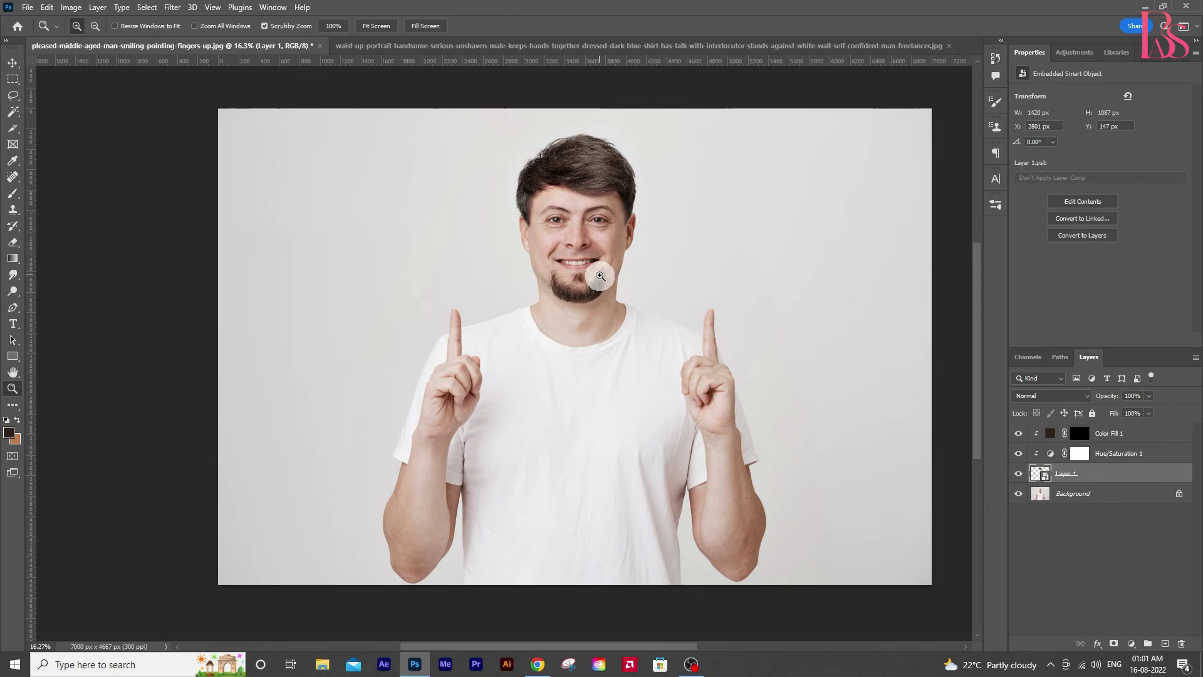
pyautogui.moveTo(599, 275)
pyautogui.mouseDown()
pyautogui.moveTo(625, 342)
pyautogui.moveTo(610, 341)
pyautogui.mouseUp()
# Paint white on the fill's mask to tint the hair brown.
pyautogui.press('b')
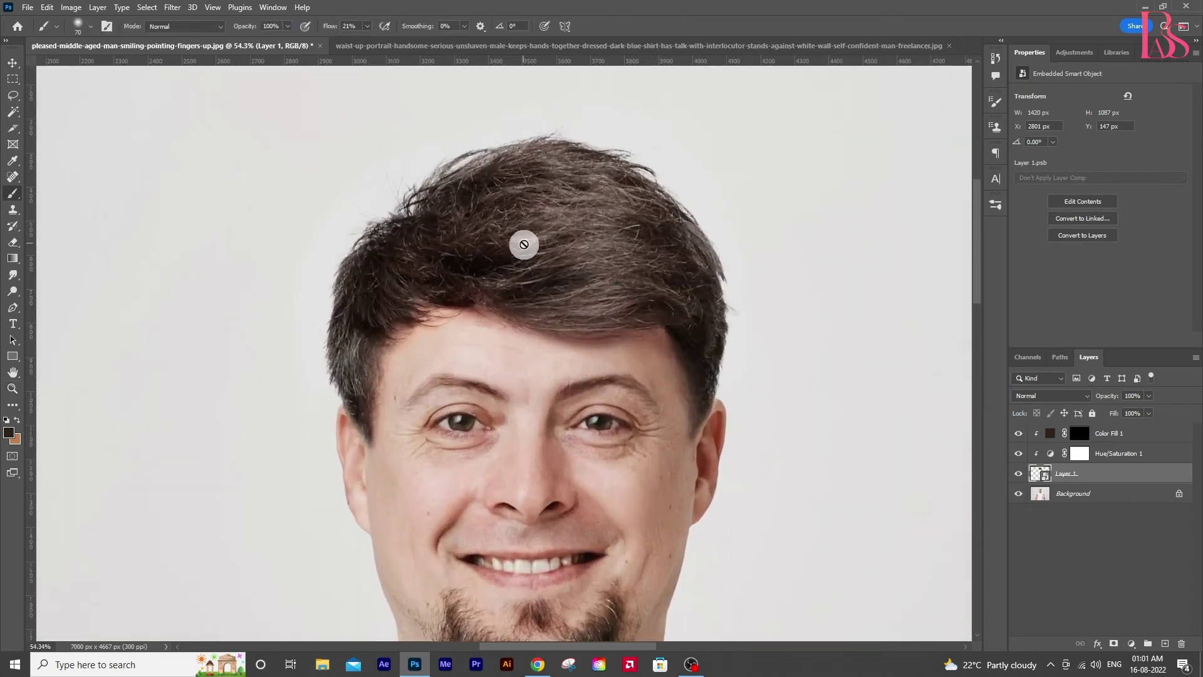
pyautogui.click(1079, 433)
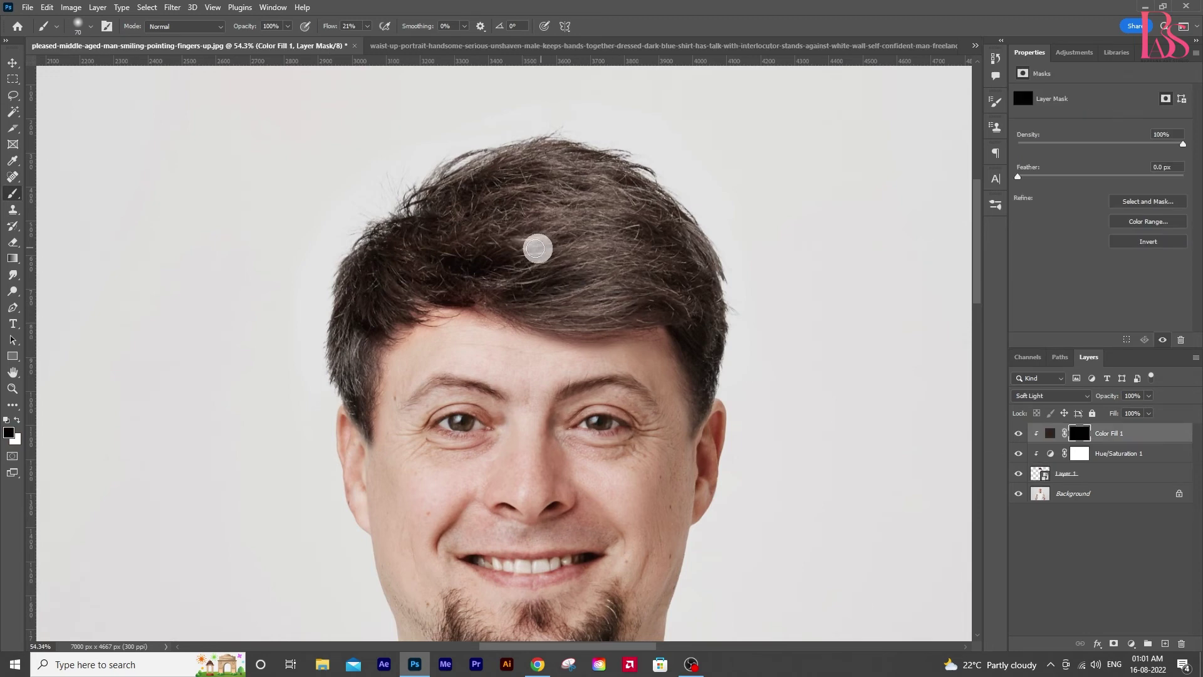
pyautogui.press('x')
pyautogui.moveTo(494, 253)
pyautogui.mouseDown()
pyautogui.moveTo(497, 232)
pyautogui.moveTo(597, 212)
pyautogui.moveTo(564, 153)
pyautogui.mouseUp()
pyautogui.scroll(-2, 597, 247)
pyautogui.moveTo(597, 247)
pyautogui.mouseDown()
pyautogui.moveTo(626, 215)
pyautogui.moveTo(517, 235)
pyautogui.mouseUp()
pyautogui.scroll(-4, 627, 251)
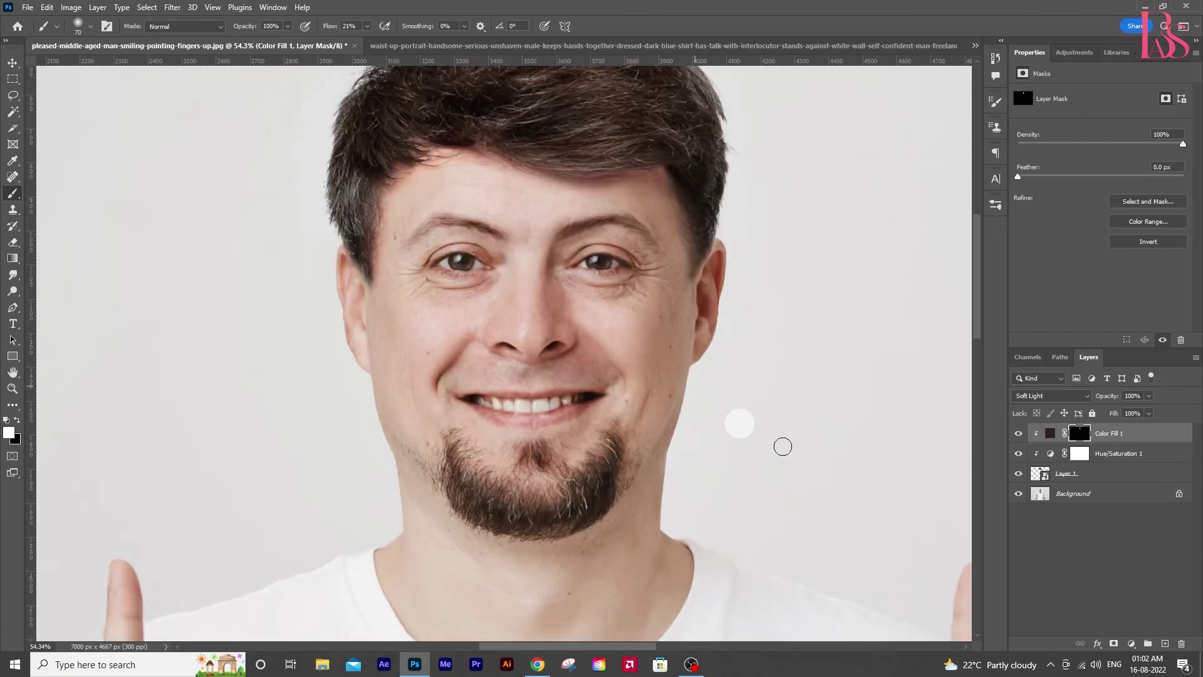
# Resample the fill colour to the beard's dark brown (#37281e), declining rasterization.
pyautogui.doubleClick(1053, 439)
pyautogui.click(605, 467)
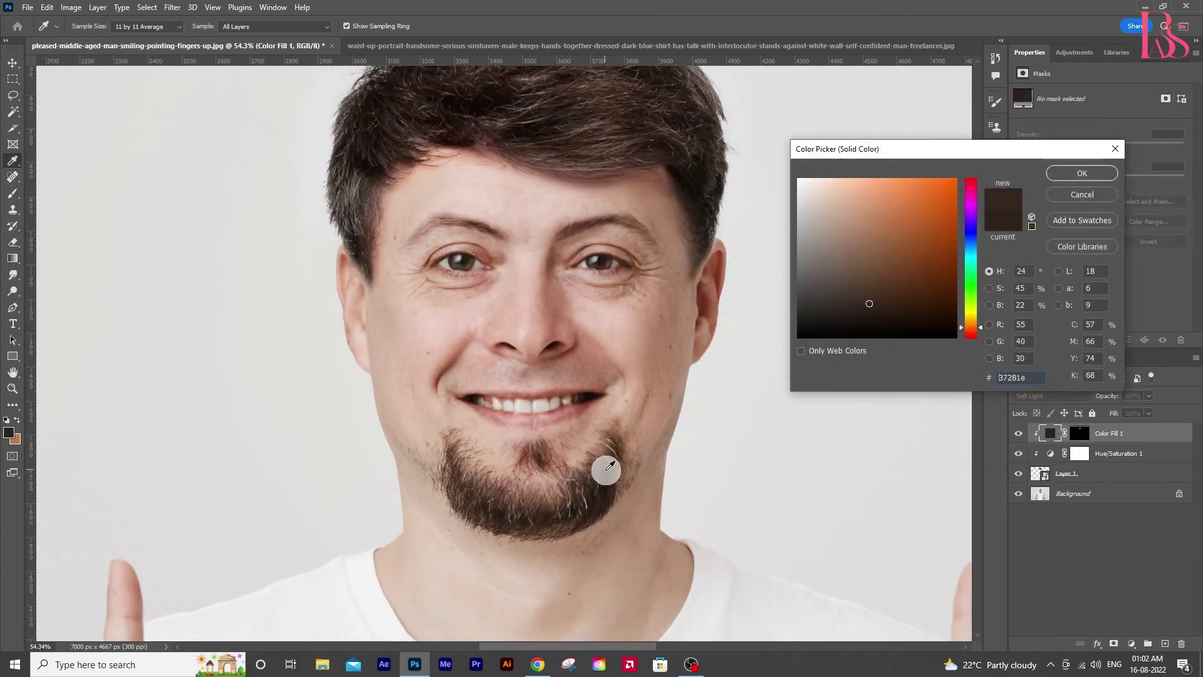
pyautogui.click(1083, 181)
pyautogui.press('b')
pyautogui.scroll(2, 655, 193)
pyautogui.click(623, 118)
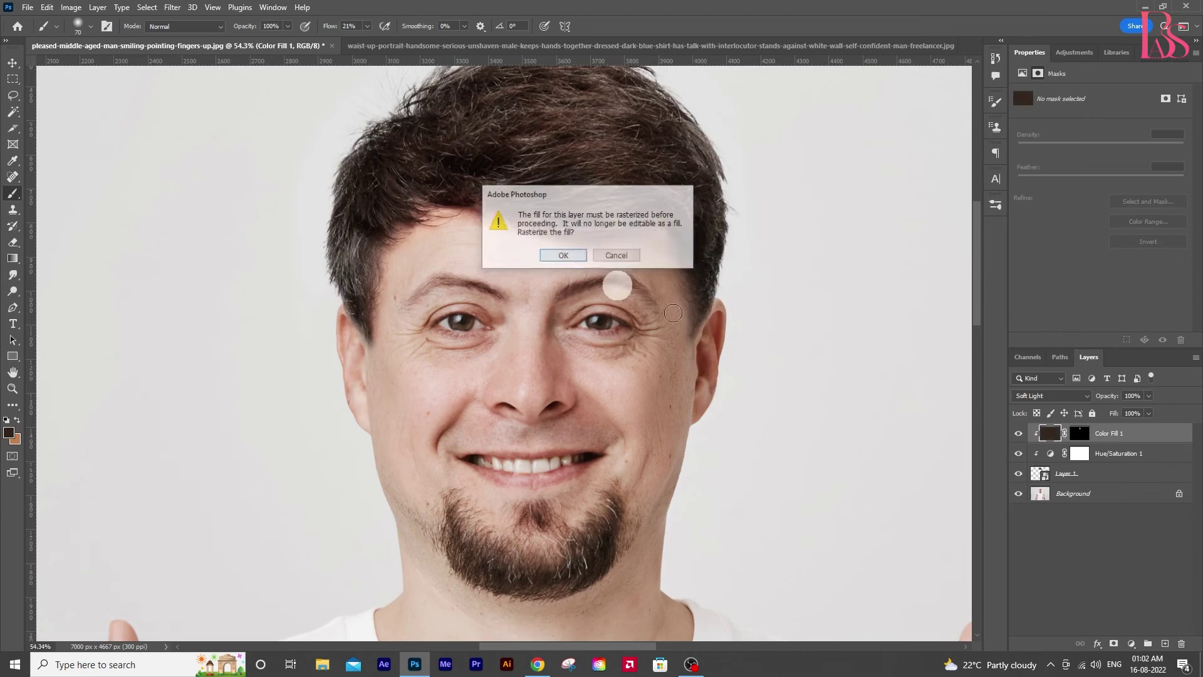
pyautogui.click(618, 255)
# Reselect the fill's mask and zoom out to review the tinted hair.
pyautogui.click(1079, 433)
pyautogui.scroll(2, 607, 153)
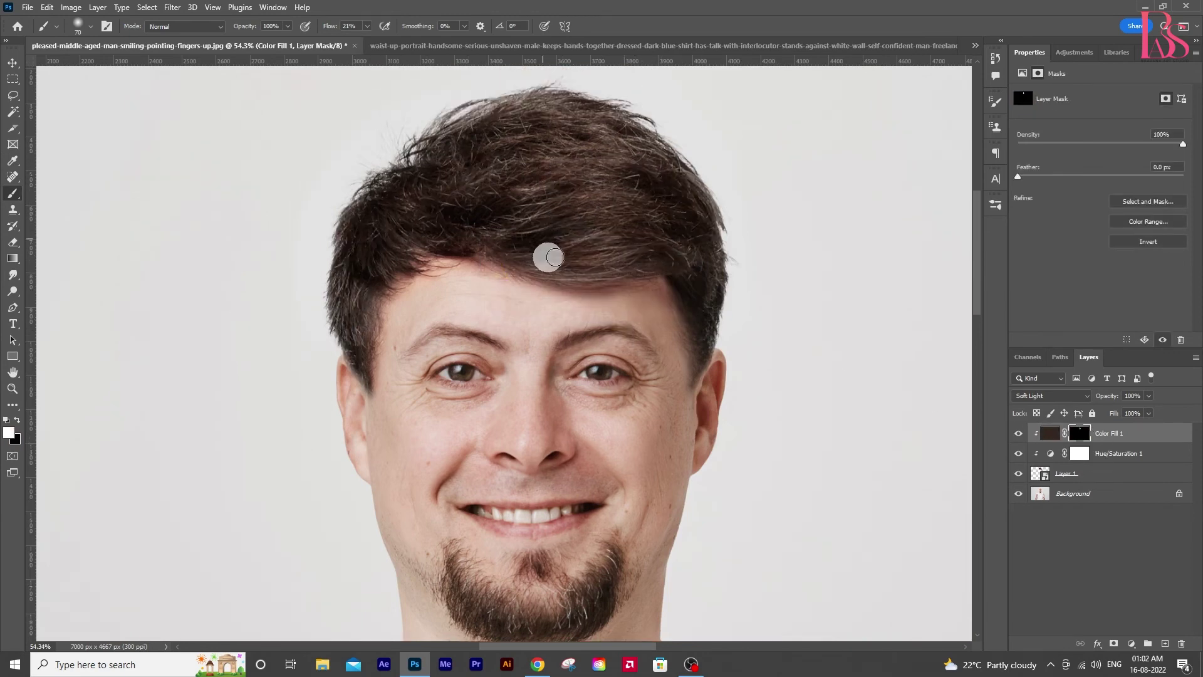
pyautogui.scroll(-1, 545, 232)
pyautogui.press('z')
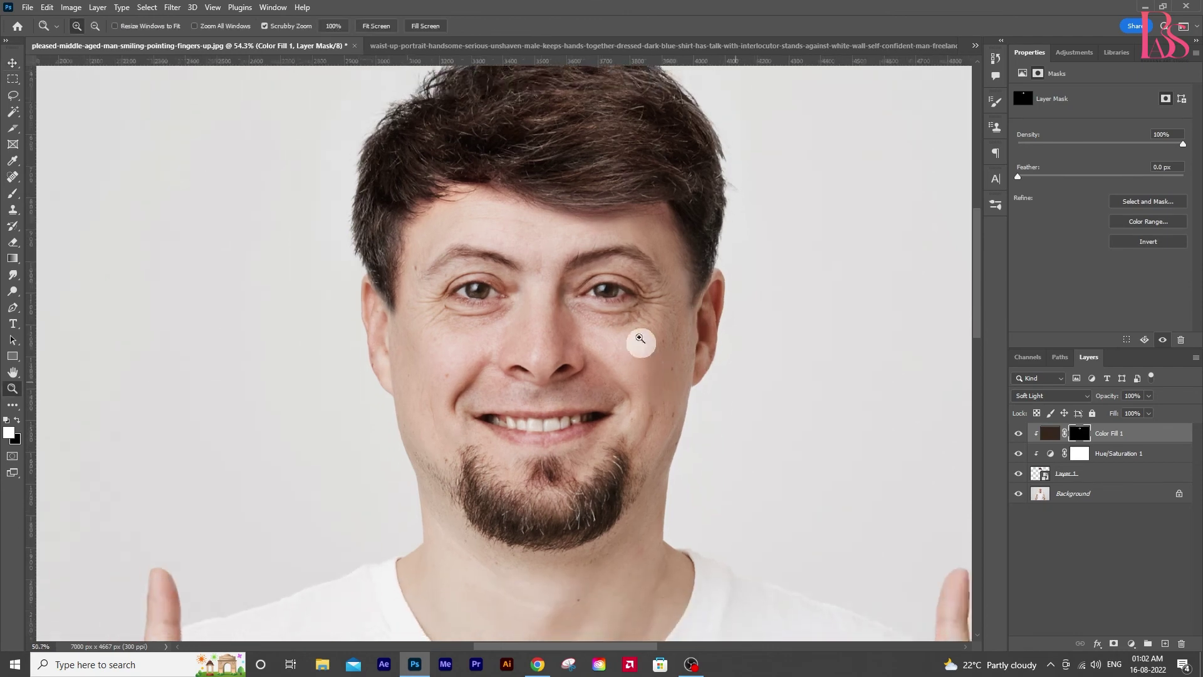
pyautogui.moveTo(712, 395); pyautogui.dragTo(605, 315)
pyautogui.moveTo(703, 415); pyautogui.dragTo(594, 330)
pyautogui.press('v')
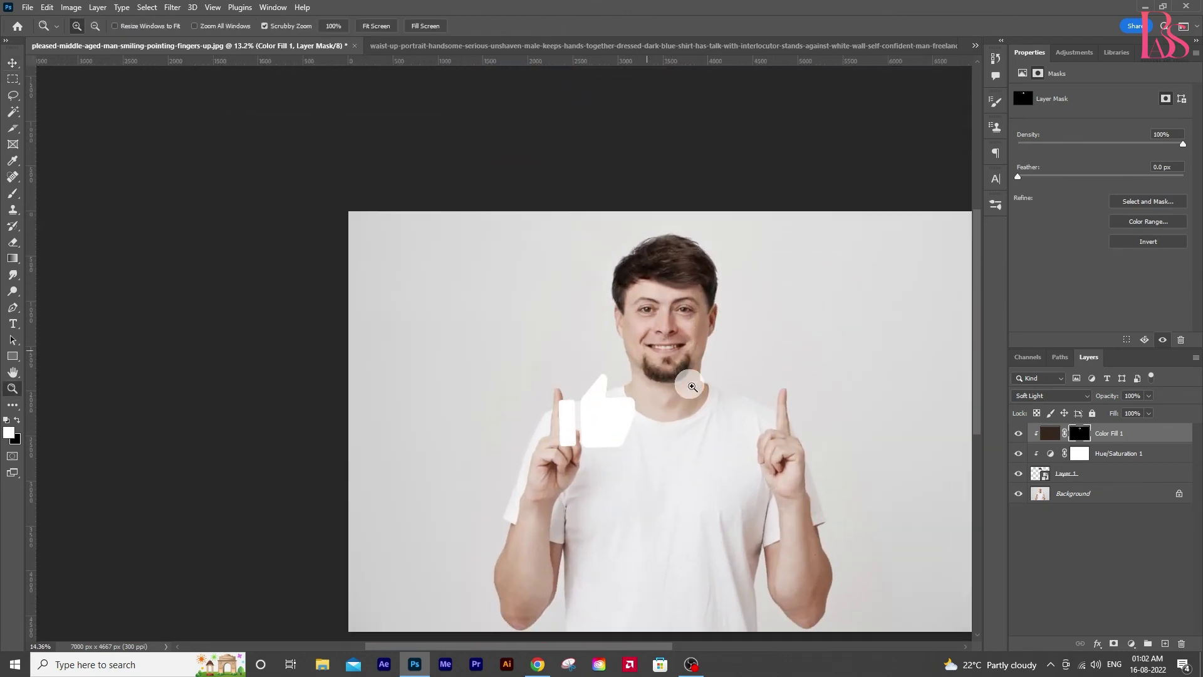